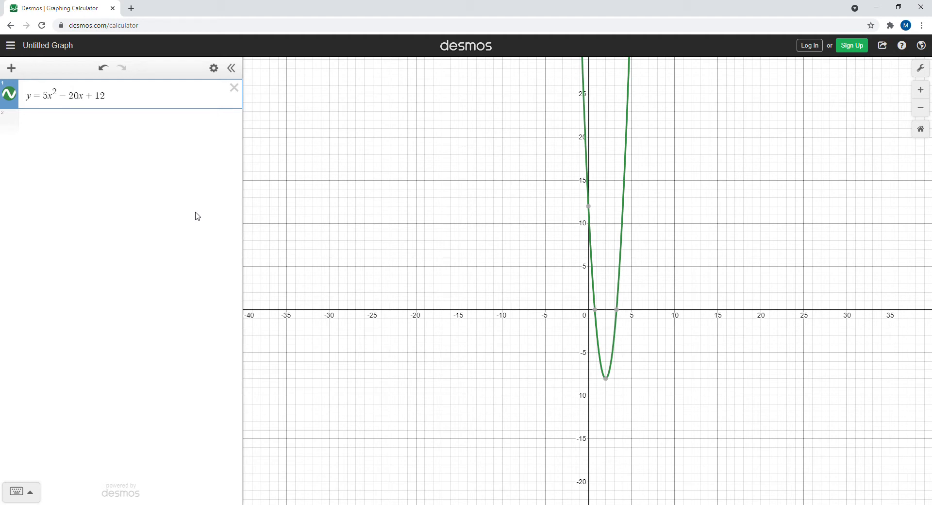
Examine the vertex of the parabola y = 5x² − 20x + 12 and read its coordinates.
left_click(922, 90)
left_click_drag(703, 293, 534, 165)
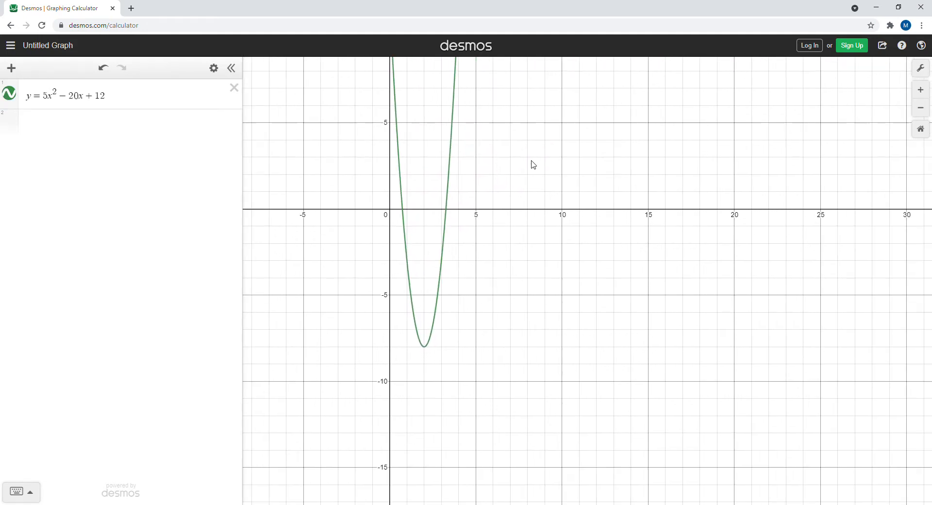
left_click(925, 90)
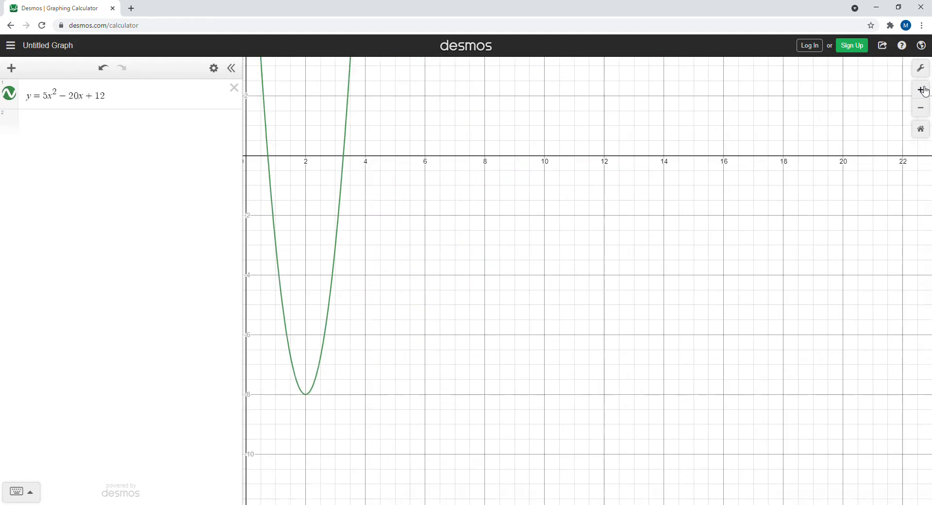
left_click_drag(467, 339, 679, 231)
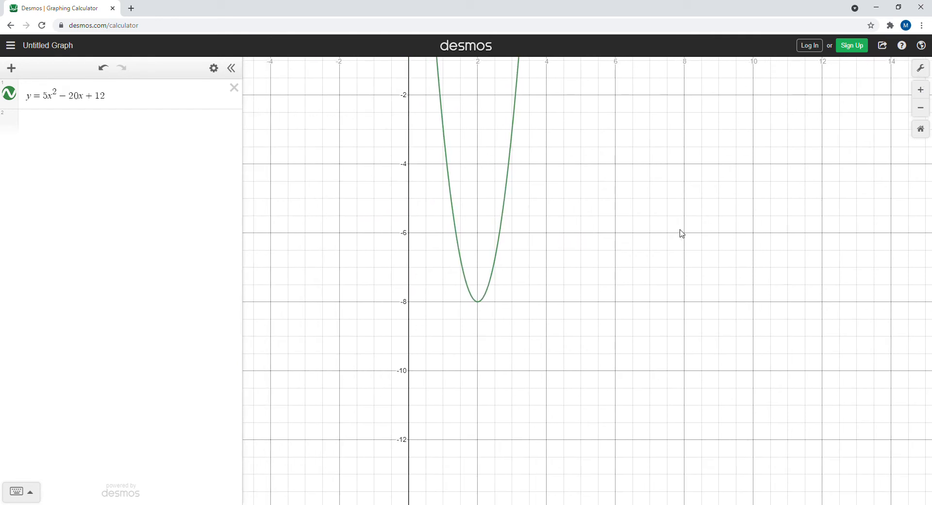
left_click(478, 303)
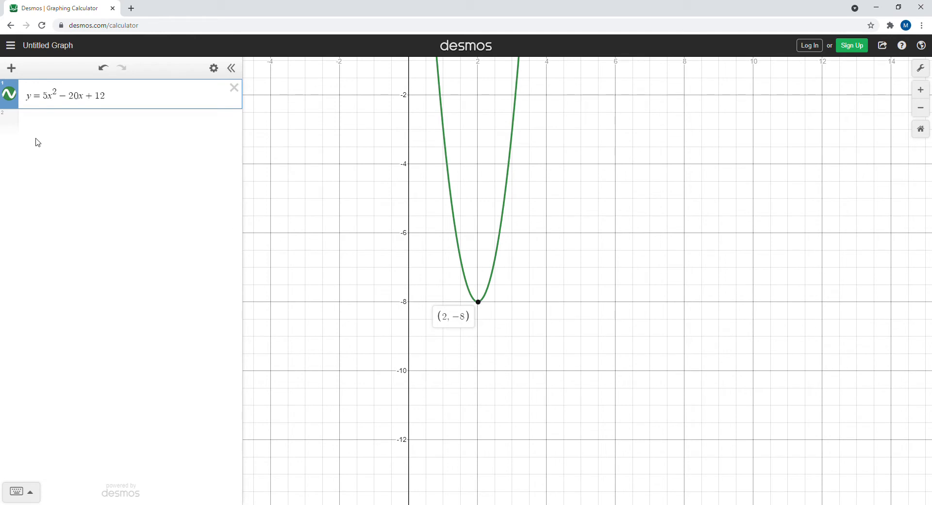
left_click_drag(50, 98, 44, 98)
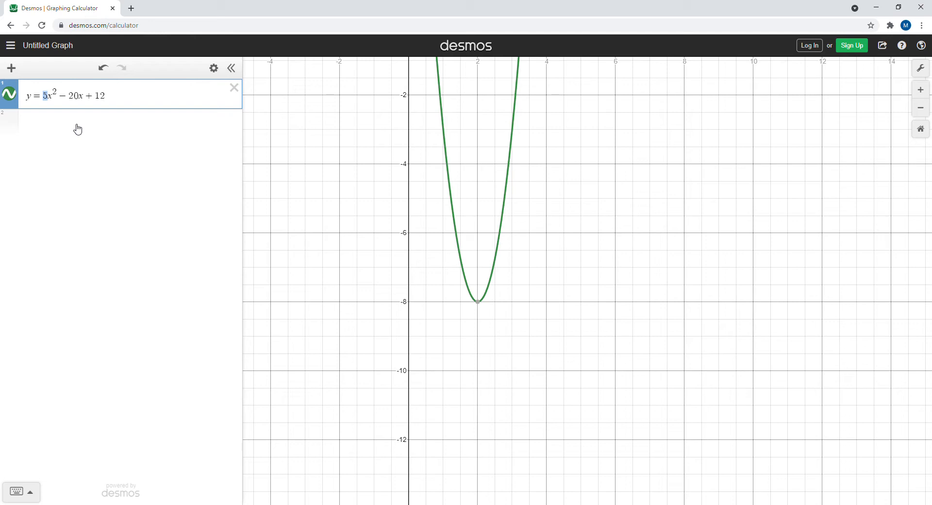
mouse_move(480, 305)
Plot the vertex as the point (2, -8) in a new expression below the parabola's equation.
left_click(59, 125)
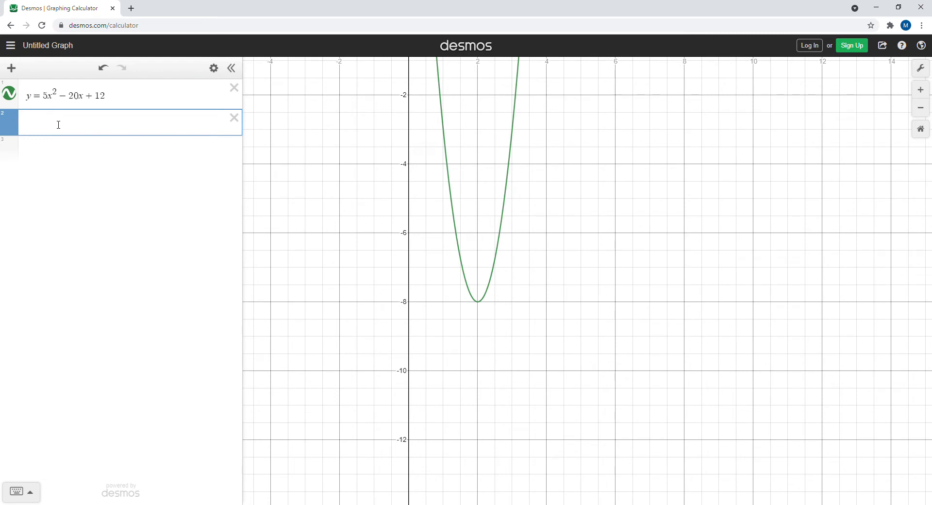
type("(x")
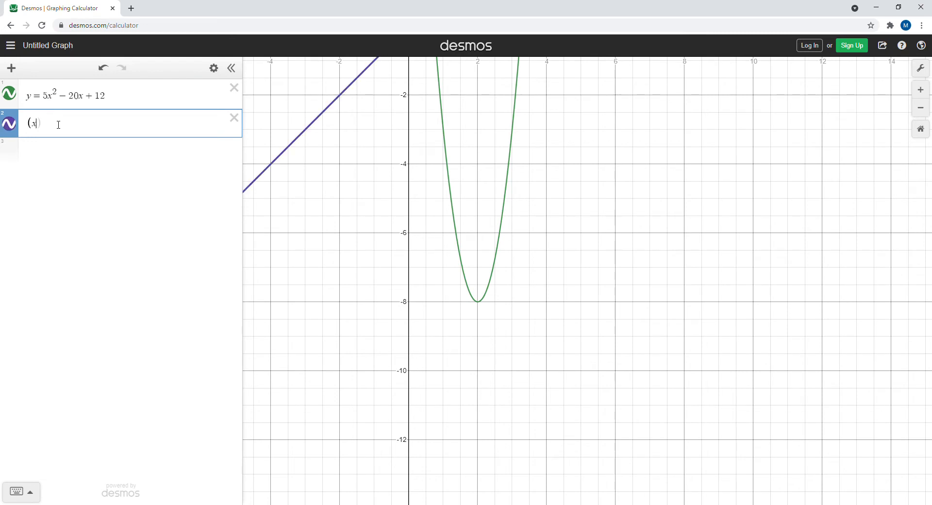
key("BackSpace")
type("2,")
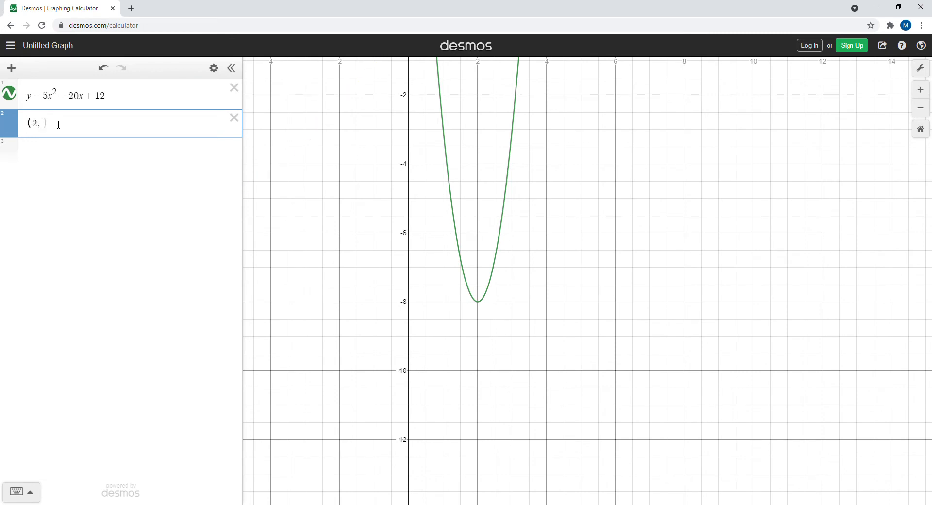
type("-8")
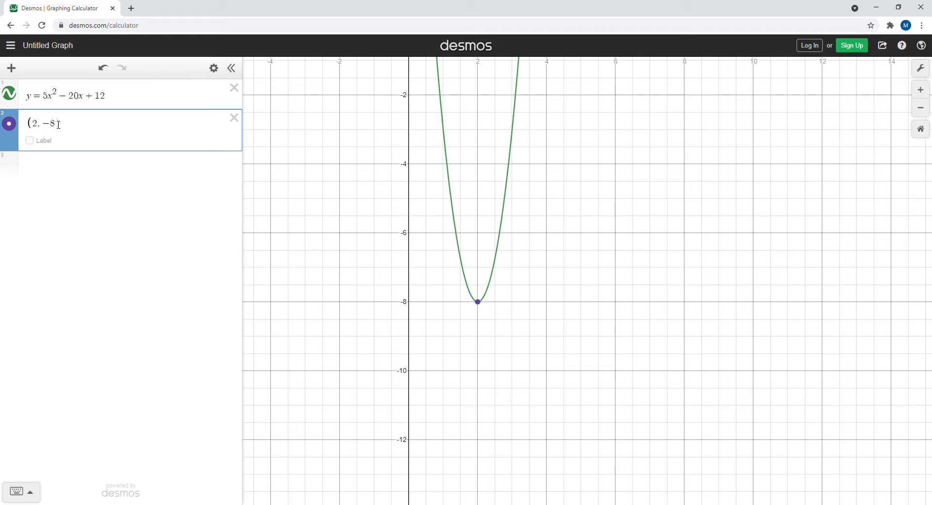
type(")")
Turn the vertex point's label on and off again.
left_click(30, 141)
left_click(35, 144)
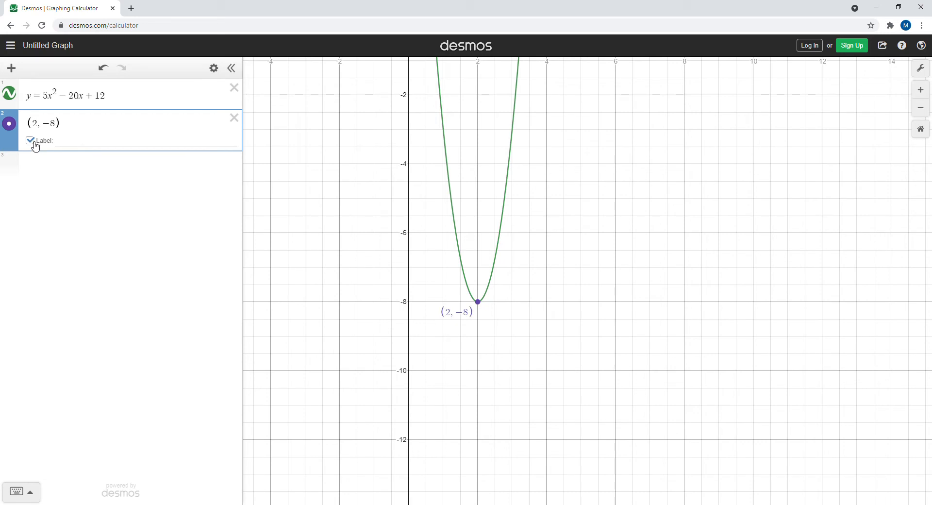
left_click(35, 145)
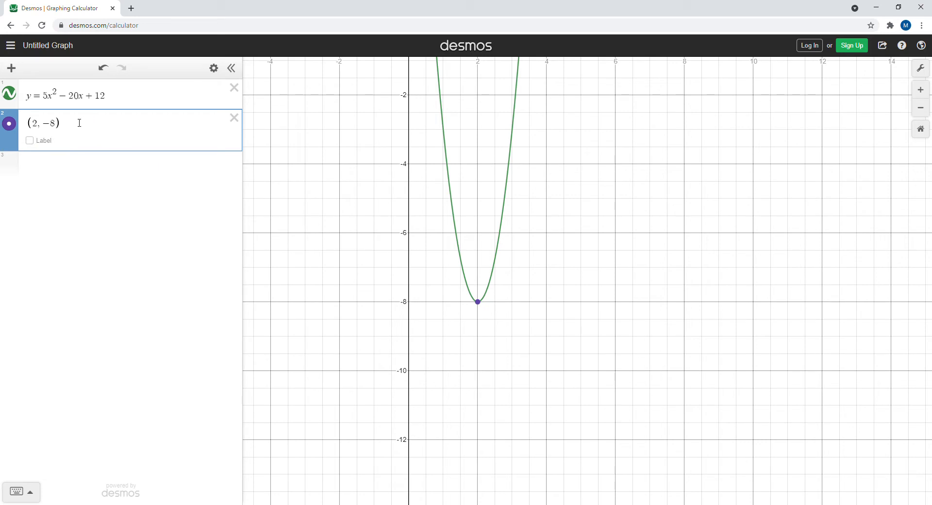
Copy the vertex point (2, -8) into ten further expressions, filling rows 3 to 12.
left_click_drag(64, 125, 42, 126)
key("ctrl+c")
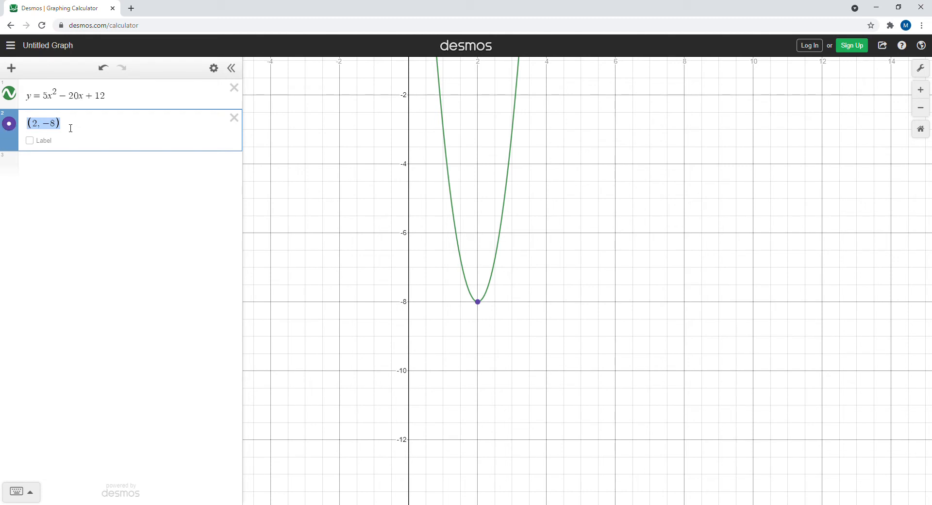
left_click(41, 166)
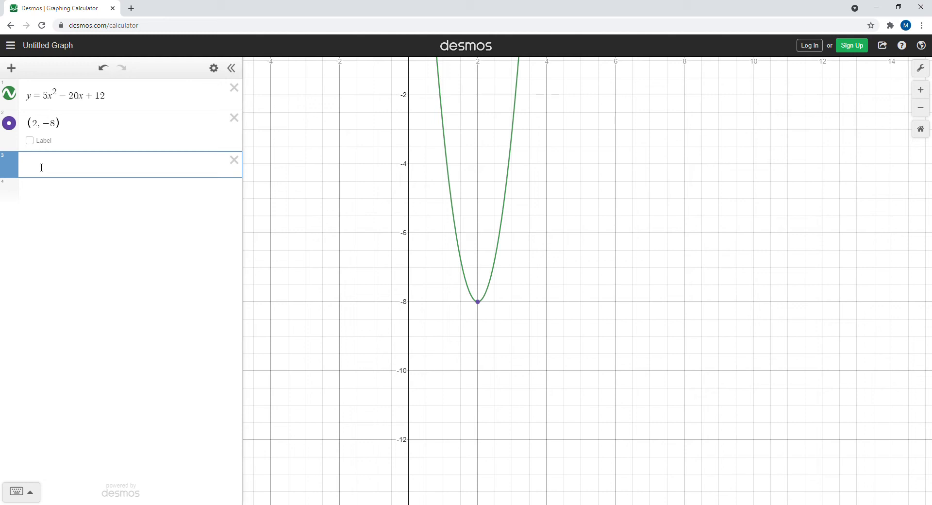
type("(2,-8)")
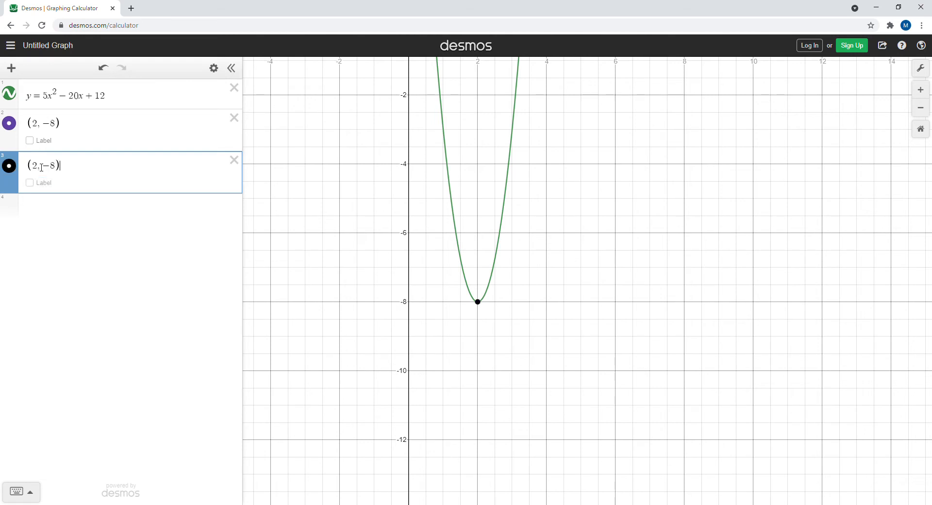
key("Return")
type("(2,-8)")
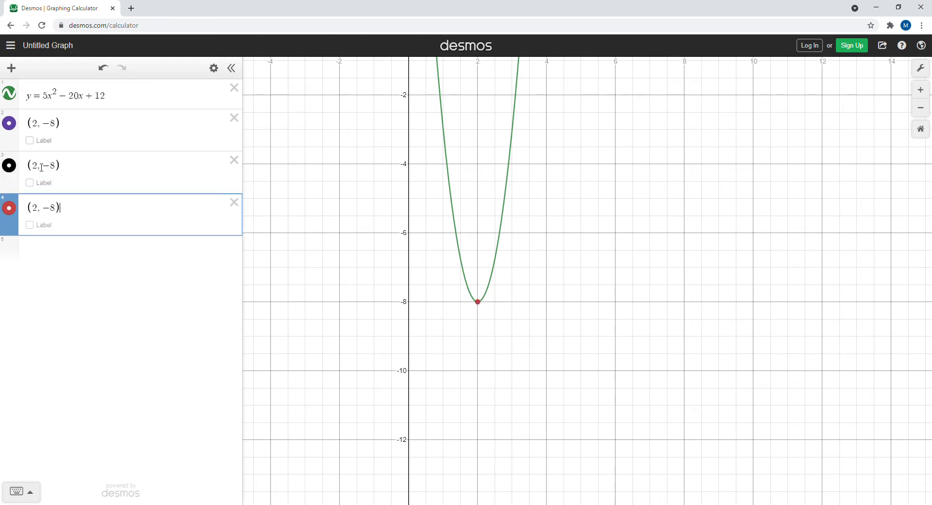
key("Return")
type("(2,-8)")
key("Return")
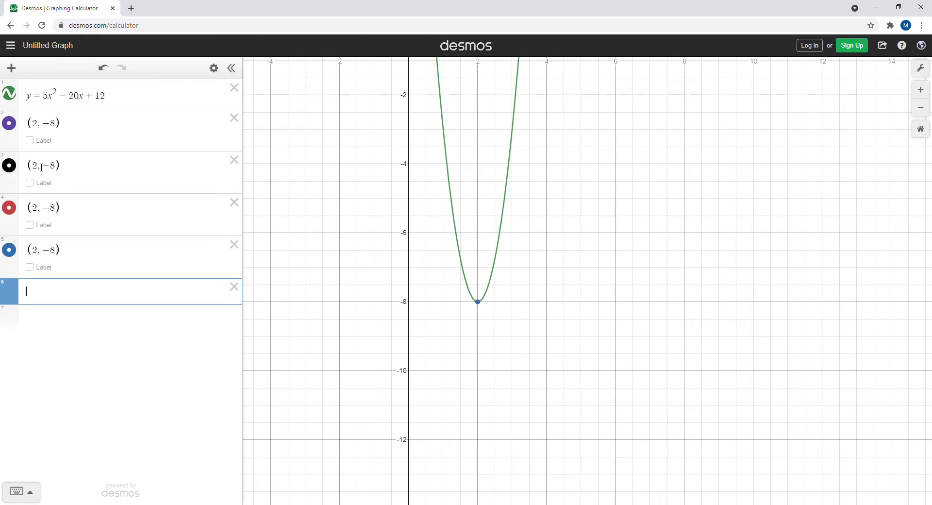
key("ctrl+v")
key("Return")
key("ctrl+v")
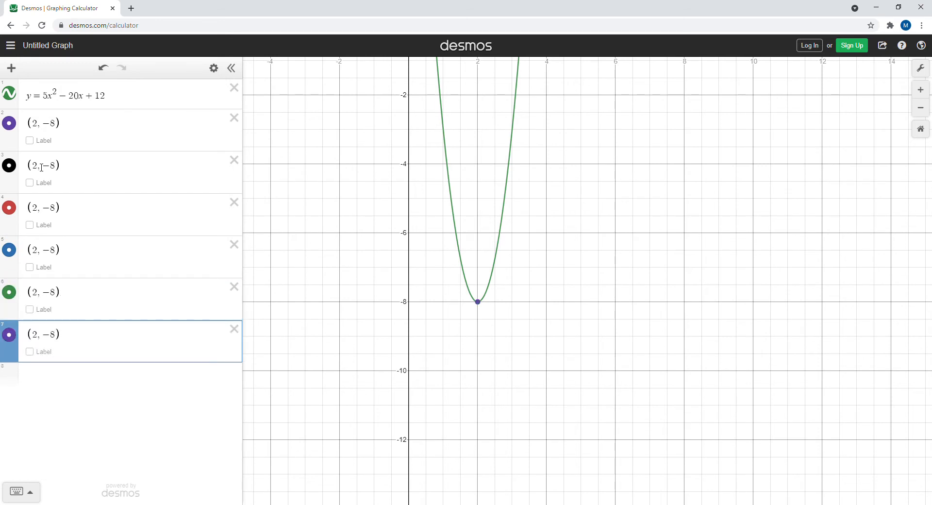
key("Return")
key("ctrl+v")
key("Return")
key("ctrl+v")
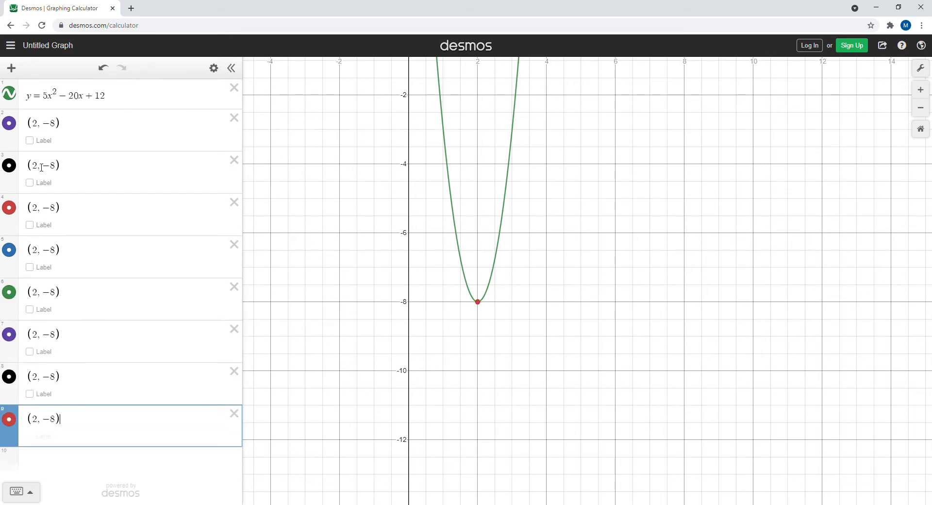
key("Return")
key("ctrl+v")
key("Return")
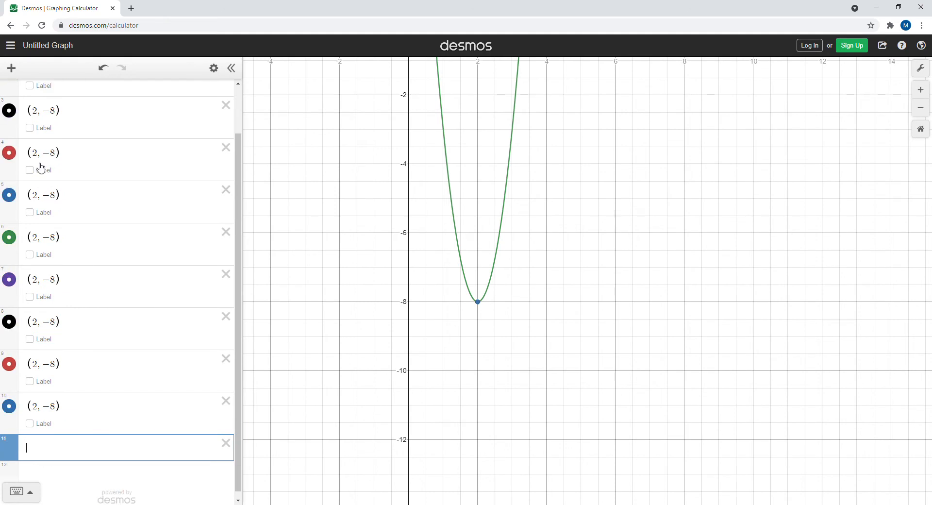
key("ctrl+v")
key("Return")
key("ctrl+v")
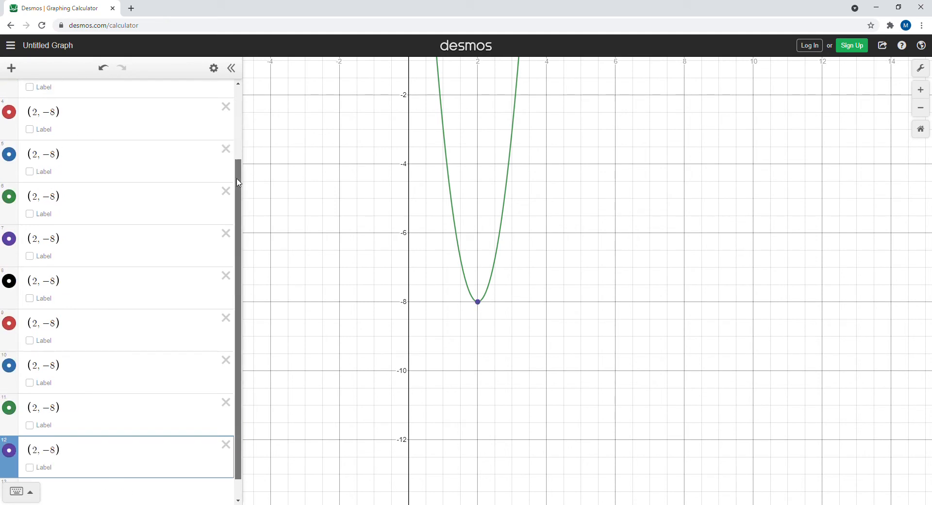
Offset the first pair of copied points by 1, making row 3 (2+1, -8) and row 4 (2-1, -8).
left_click_drag(239, 186, 238, 113)
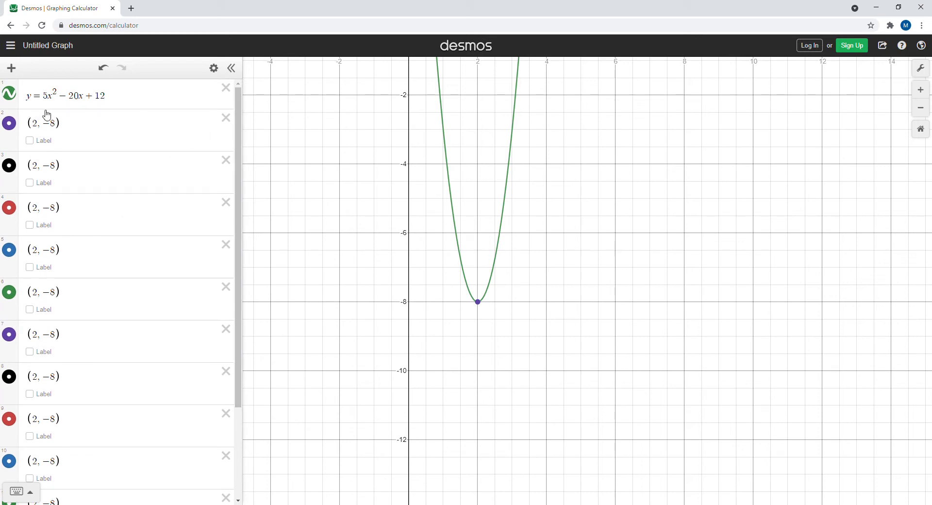
left_click(39, 165)
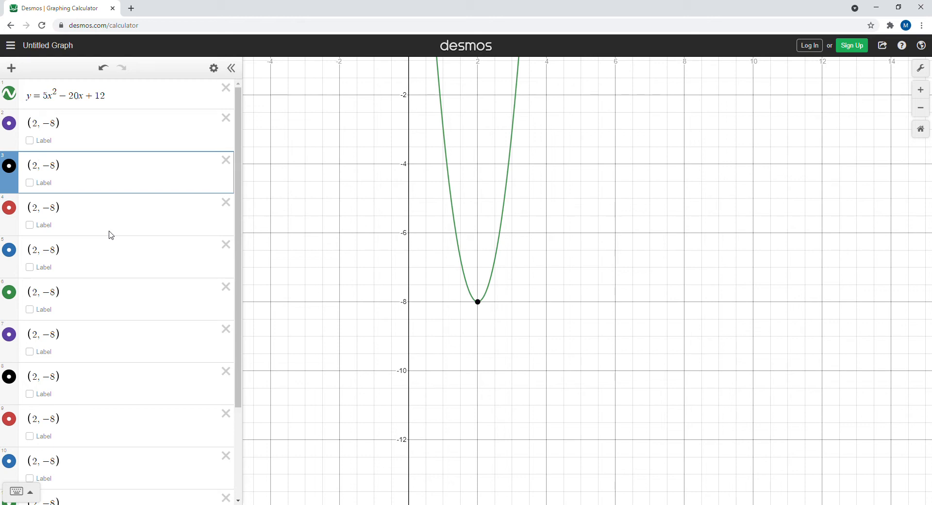
type("+1")
left_click(41, 211)
type("-1")
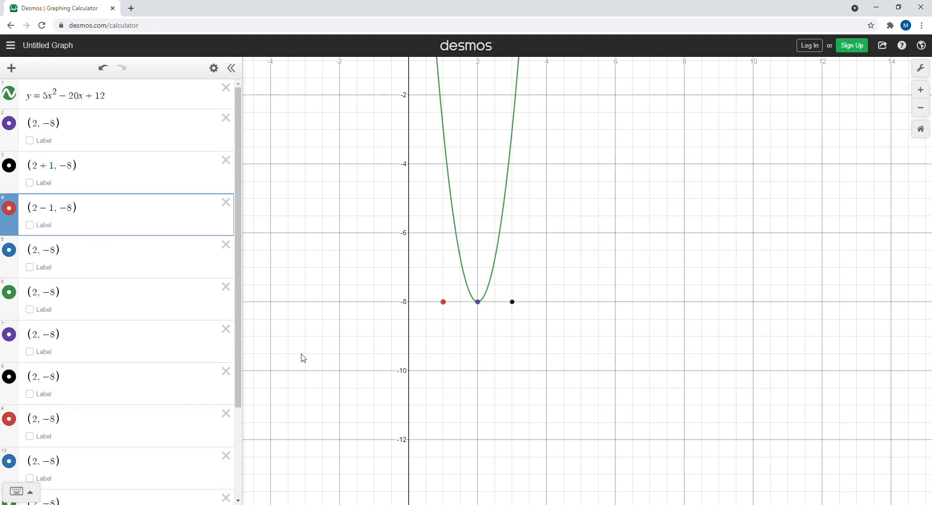
Offset the points in rows 5 and 6 by 2 horizontally, making them (2+2, -8) and (2-2, -8).
left_click_drag(524, 274, 622, 409)
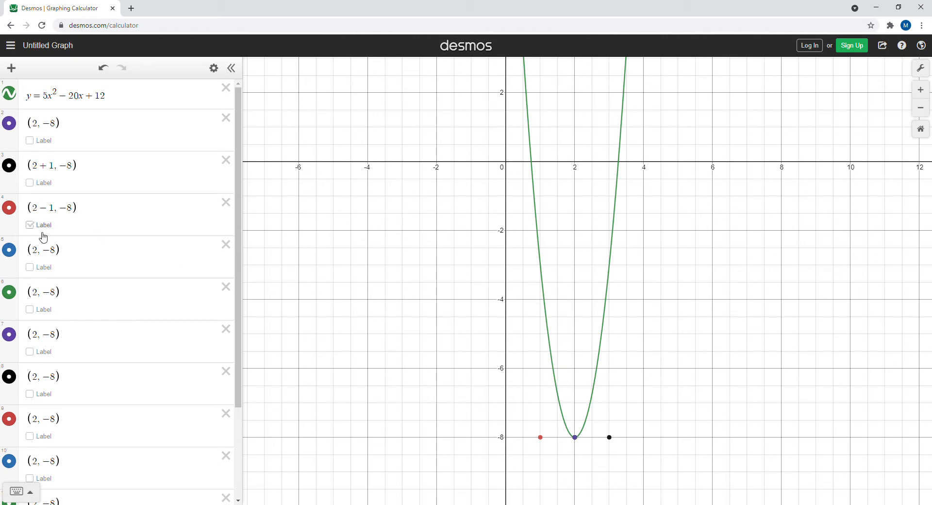
left_click(40, 251)
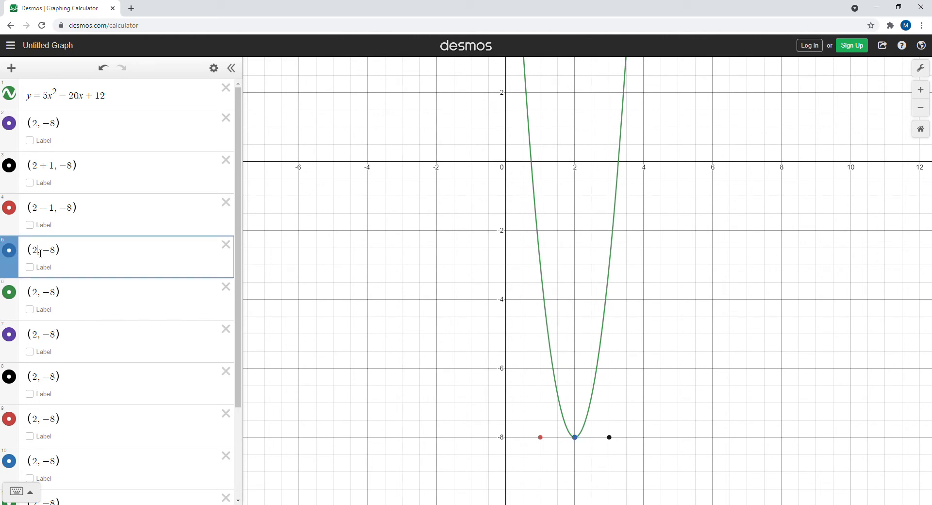
type("+2")
left_click(40, 297)
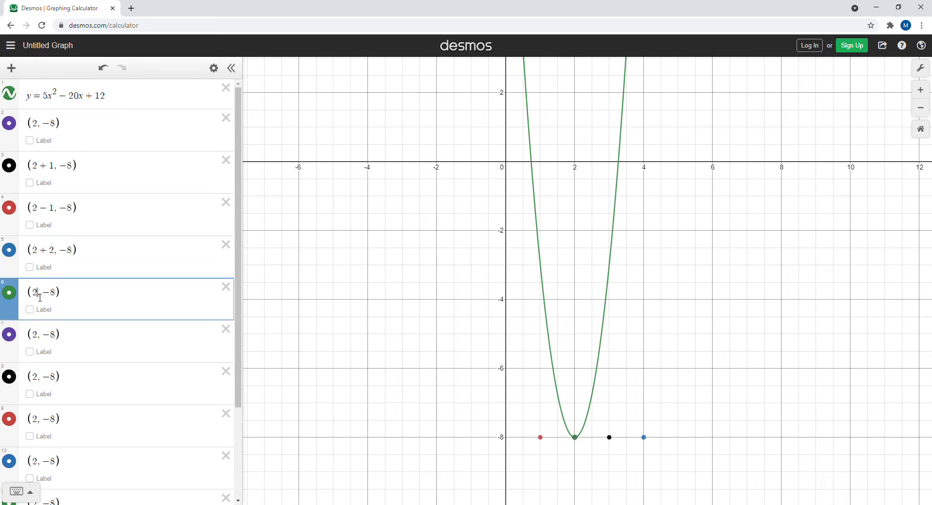
type("-2")
Change the points in rows 7 and 8 to (2+3, -8) and (2-3, -8).
left_click(41, 340)
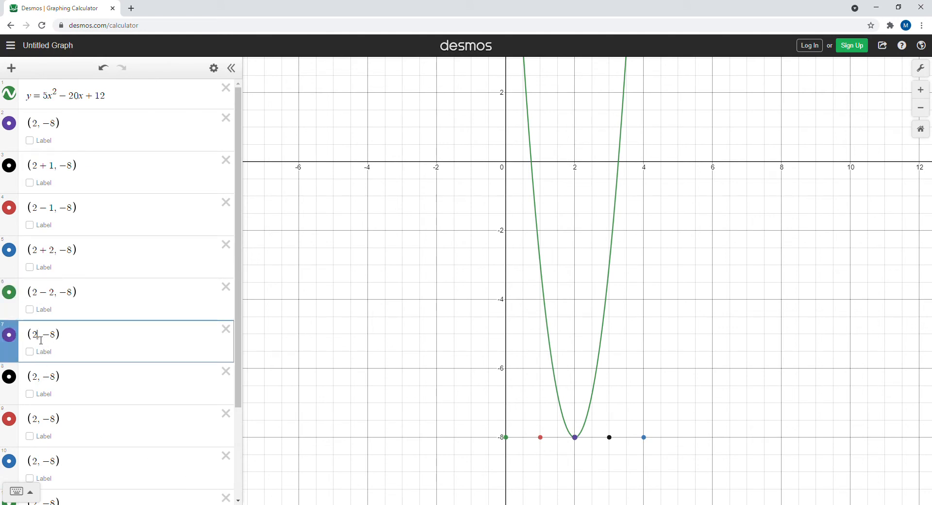
type("+3")
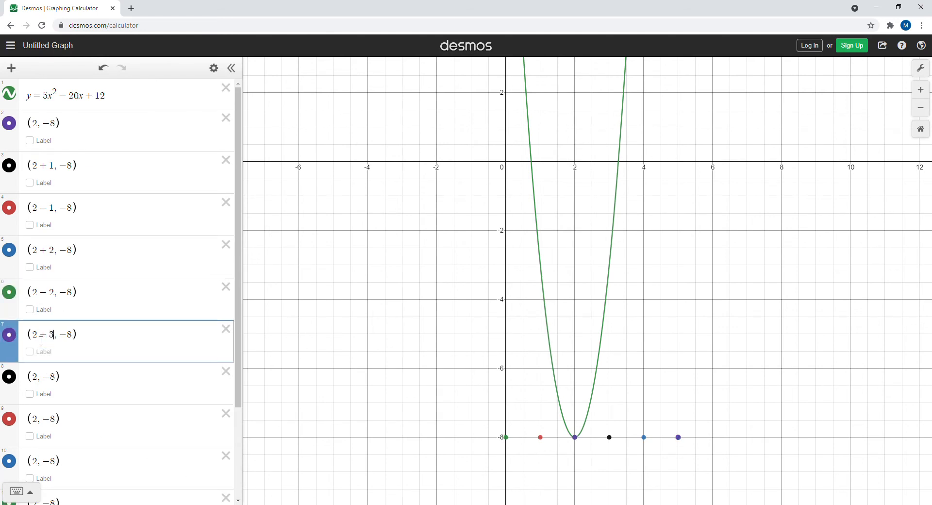
left_click(40, 378)
type("-3")
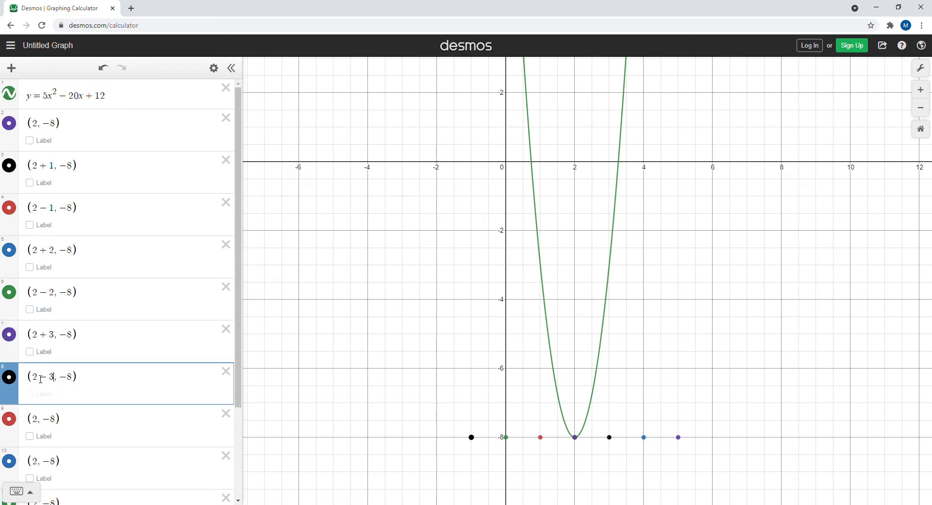
Change the x-coordinates of the points in rows 9 and 10 to 2+4 and 2-4.
left_click(40, 422)
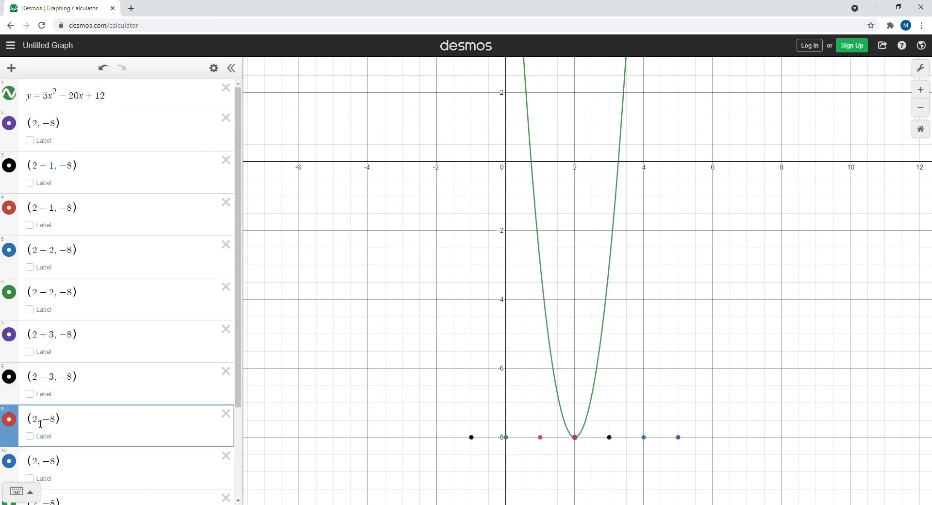
type("+54")
key("BackSpace")
key("BackSpace")
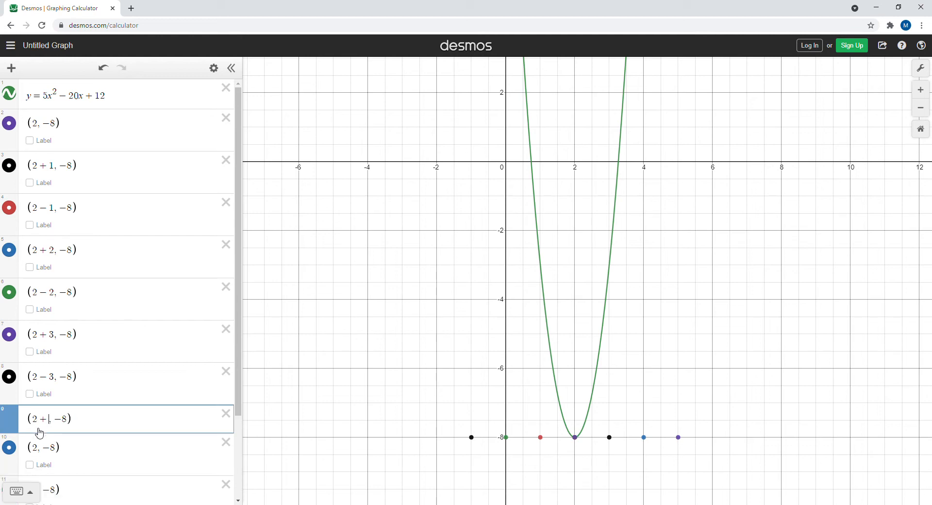
type("4")
left_click(45, 438)
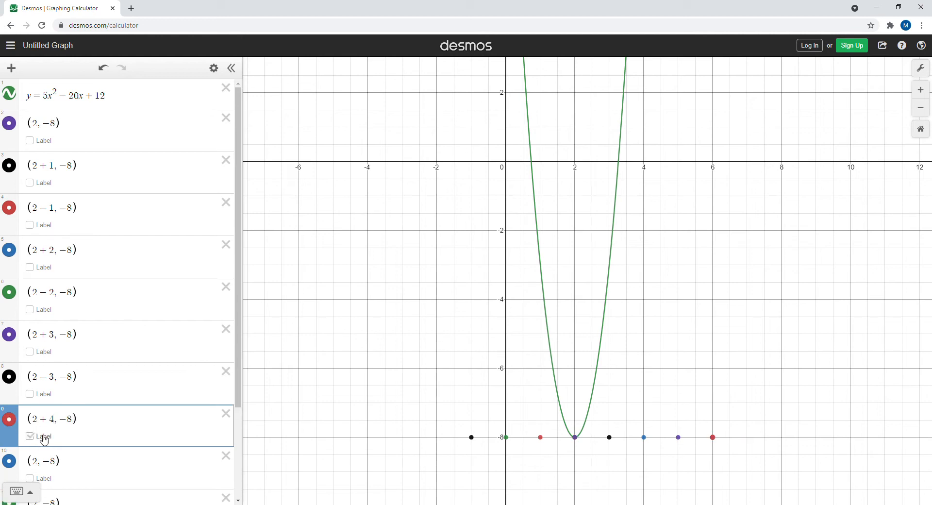
left_click(40, 466)
type("-4")
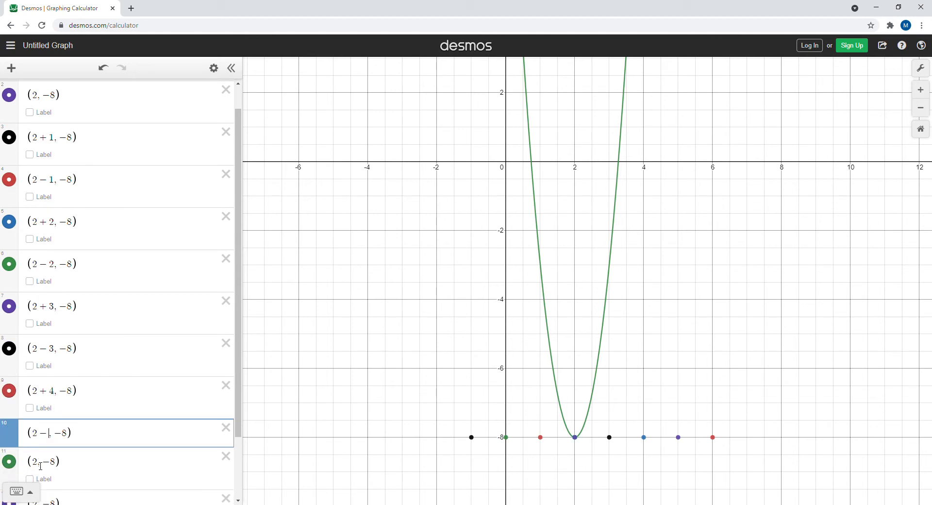
Offset the points in rows 11 and 12 by 5 horizontally, making them (2+5, -8) and (2-5, -8).
left_click(43, 480)
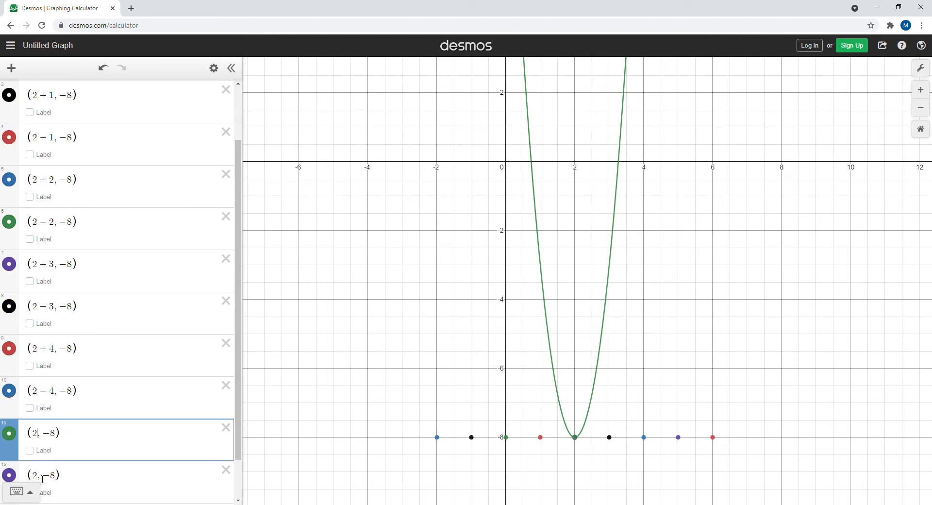
type("+5")
left_click(39, 478)
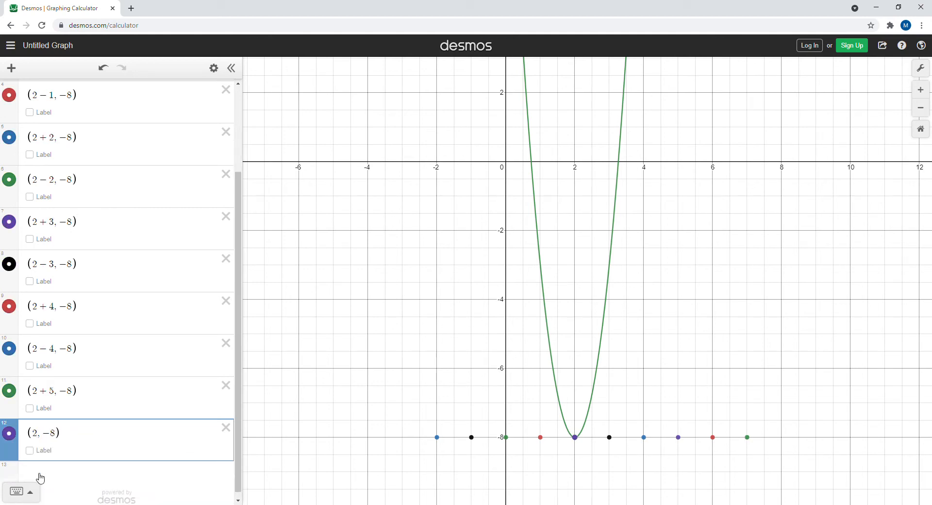
type("-5")
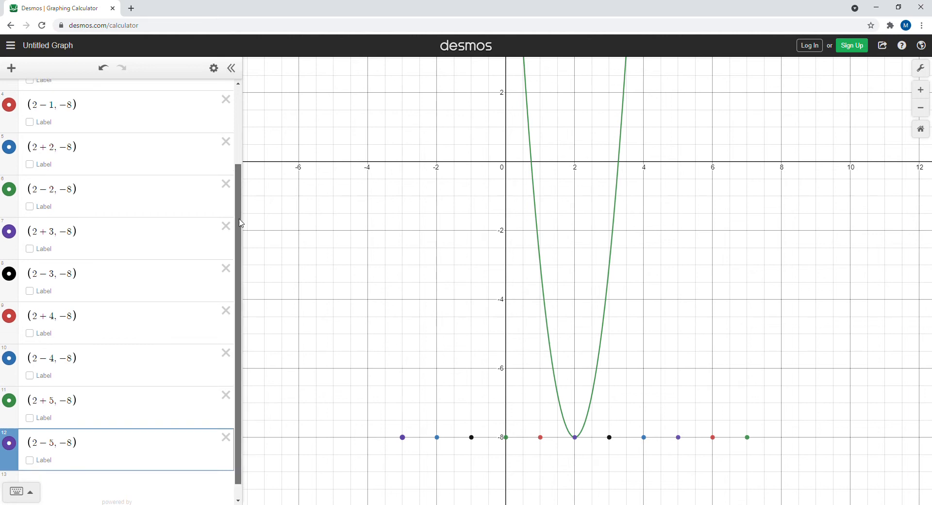
Add a vertical offset of 1·5 to the point in row 3, making it (2+1, -8+1·5).
left_click_drag(239, 224, 234, 129)
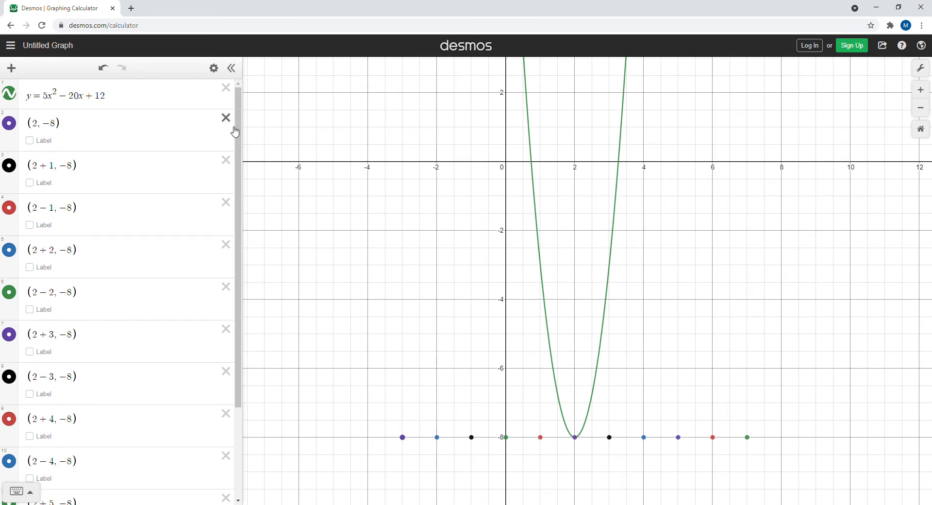
left_click(76, 166)
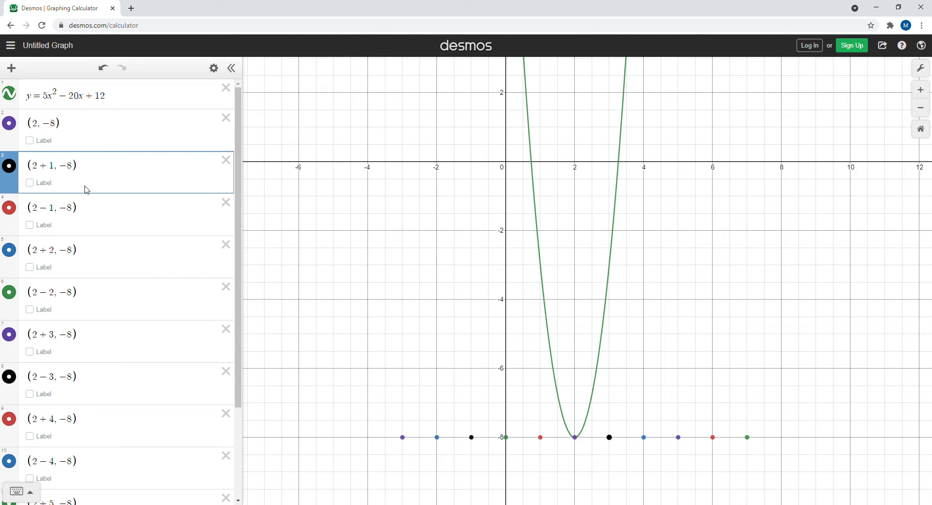
type("+1")
type("*")
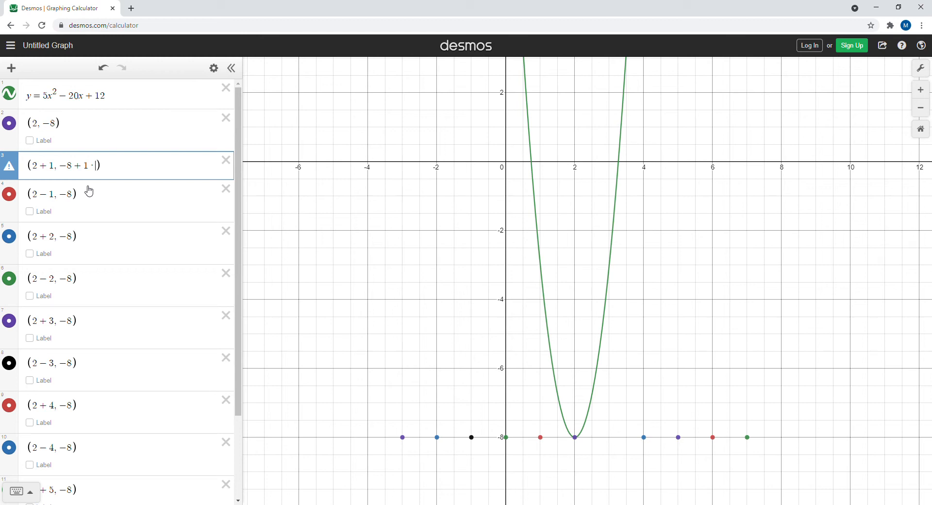
type("5")
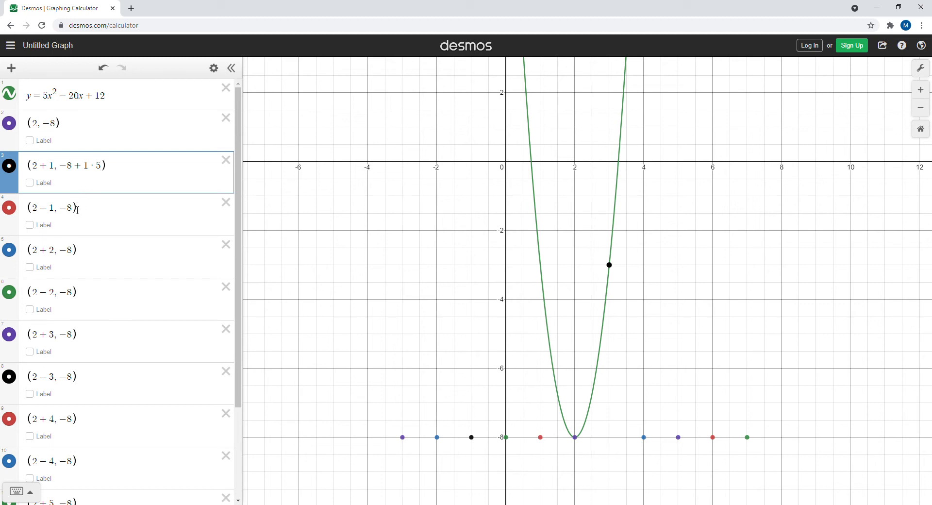
Change the y-coordinate of the point in row 4 so it reads (2-1, -8+1·5).
left_click(76, 207)
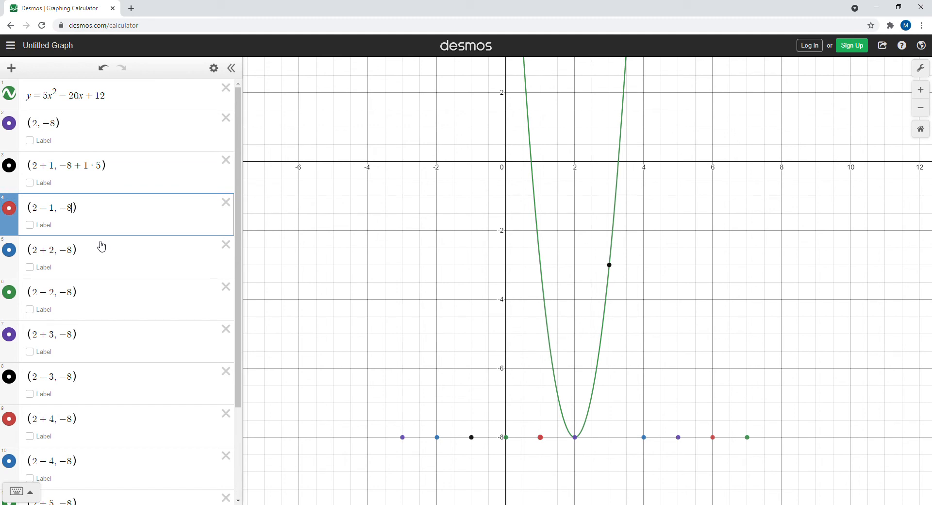
type("+1")
type("*")
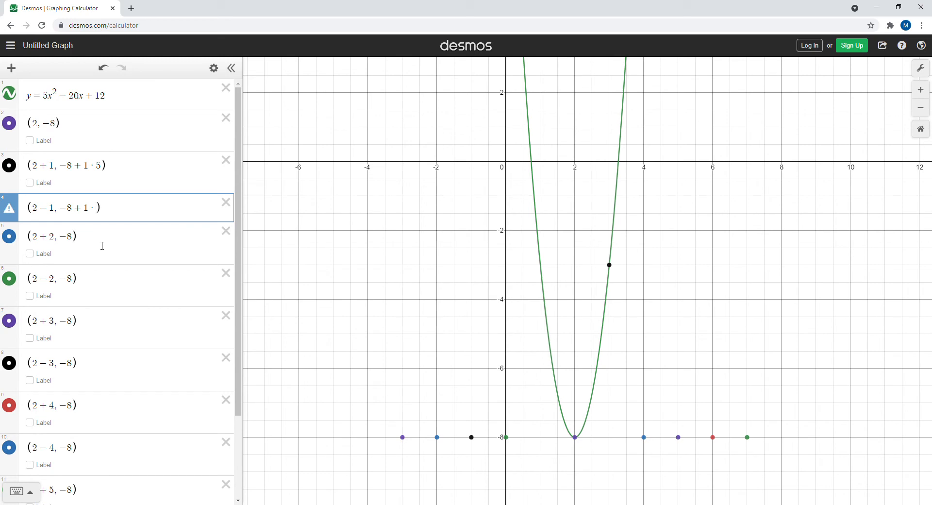
type("5")
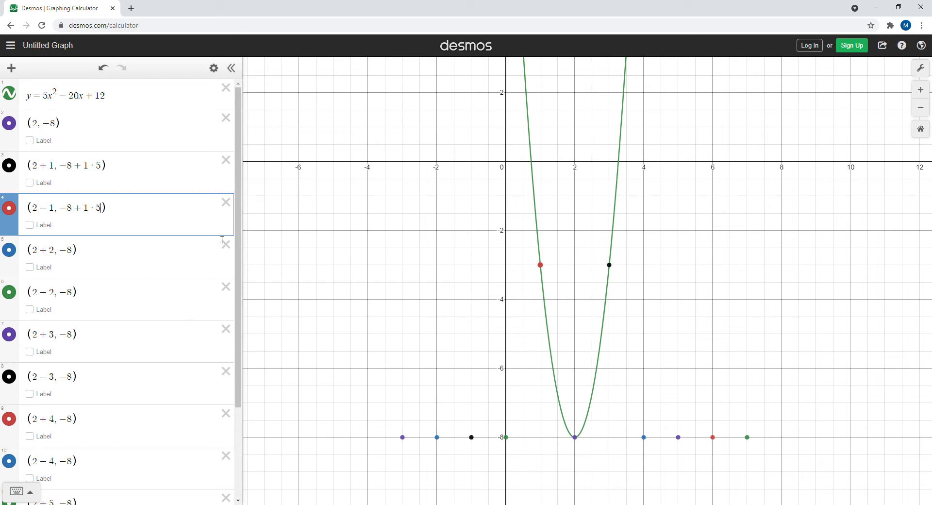
left_click(397, 122)
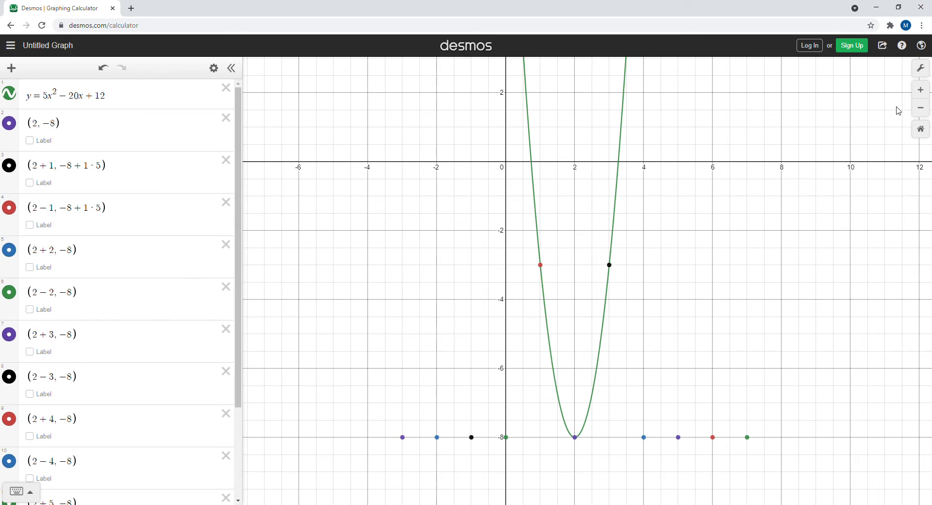
Raise the point in row 5 by 4·5, making it (2+2, -8+4·5), and bring it into view on the graph.
left_click(920, 108)
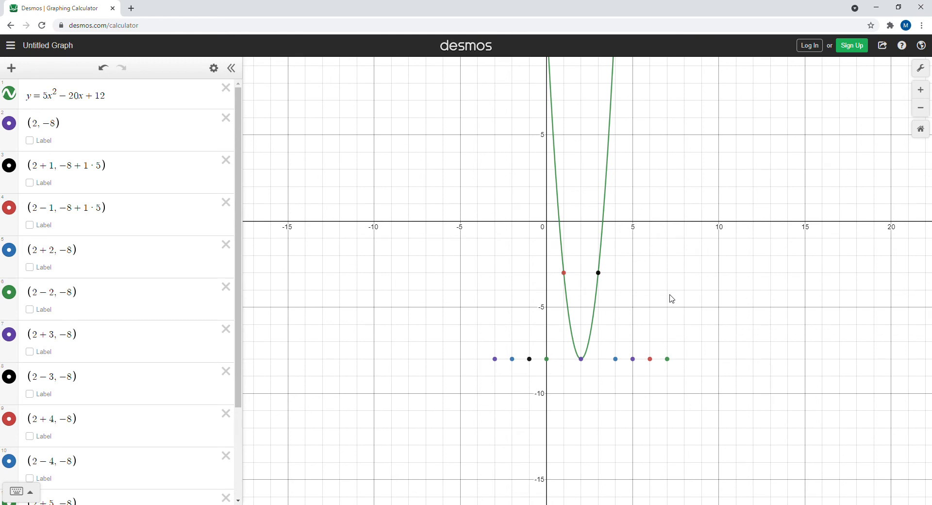
left_click(78, 253)
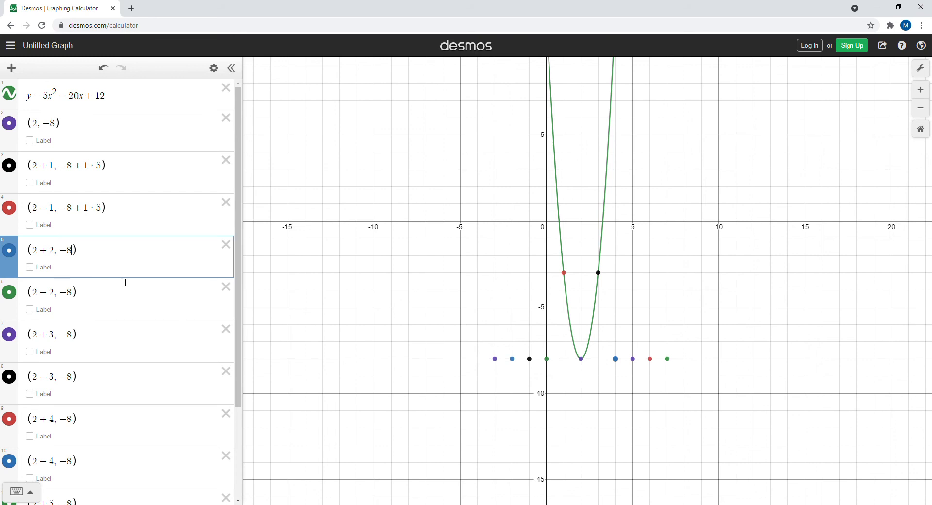
type("+4")
type("*")
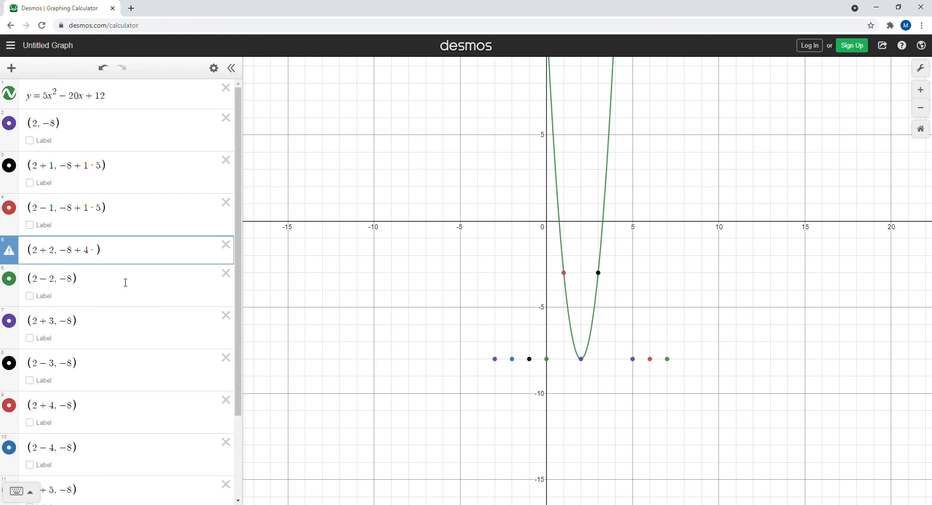
type("5")
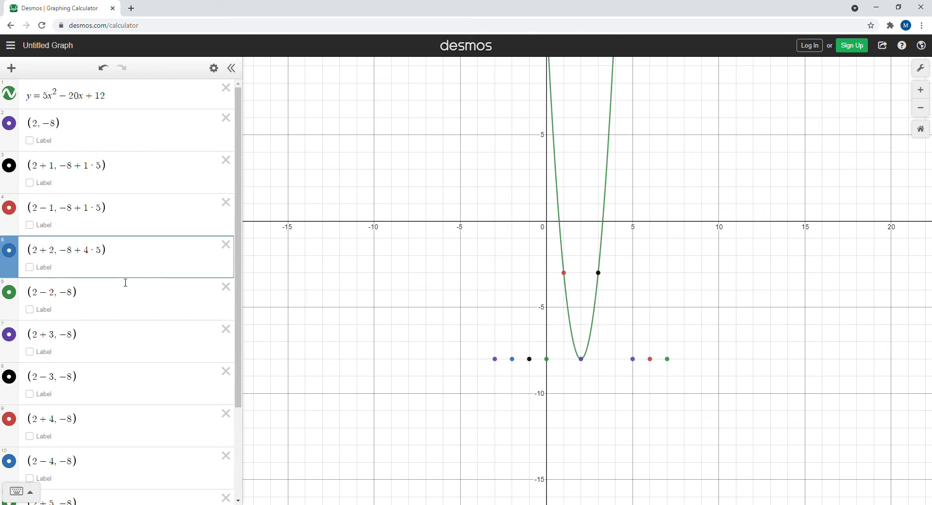
left_click_drag(685, 229, 634, 349)
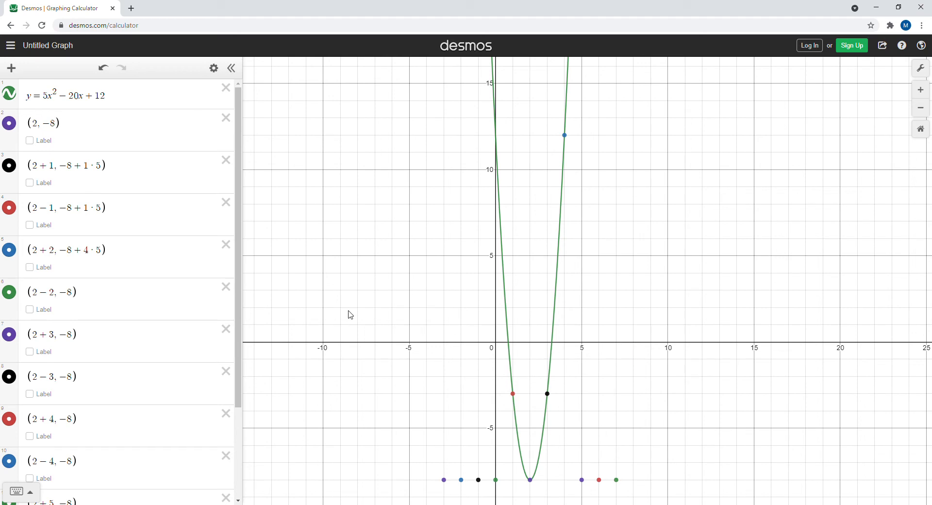
Raise the mirrored point in row 6 by 4·5, making it (2-2, -8+4·5).
left_click(74, 294)
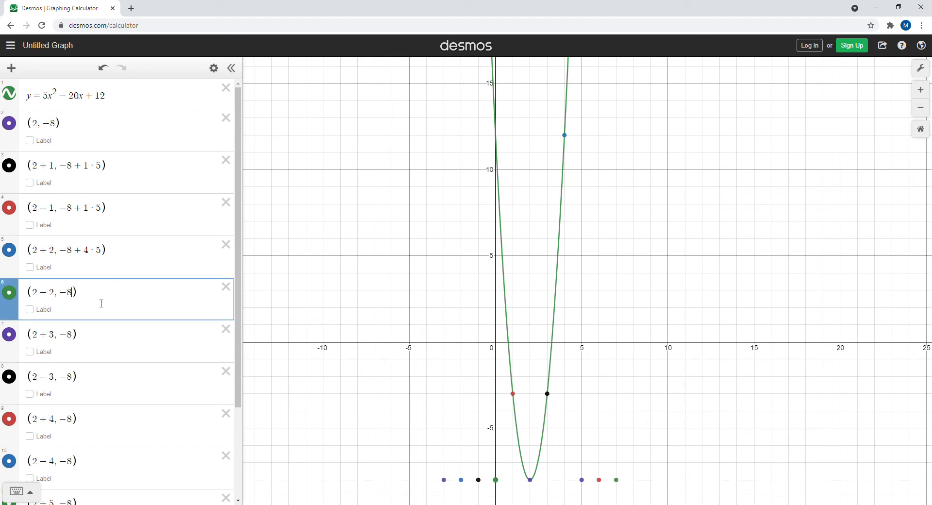
type("+4")
type("*")
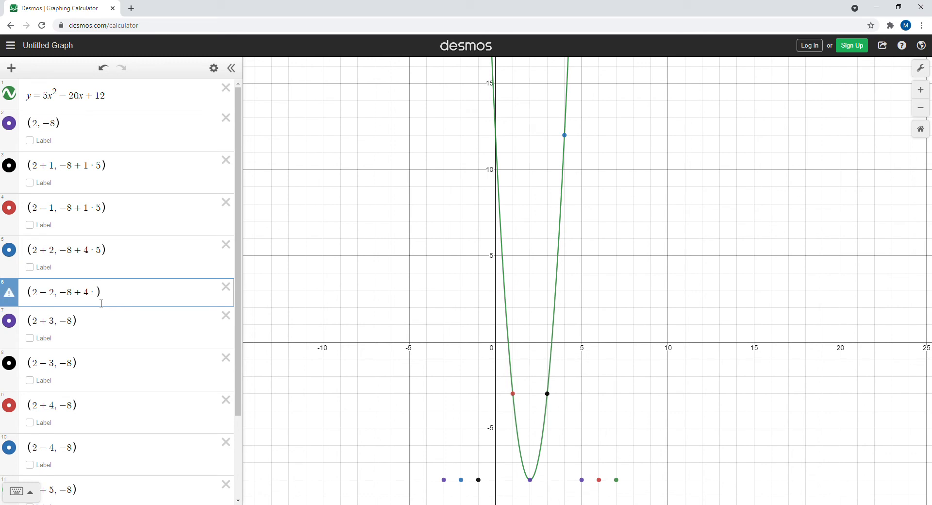
type("5")
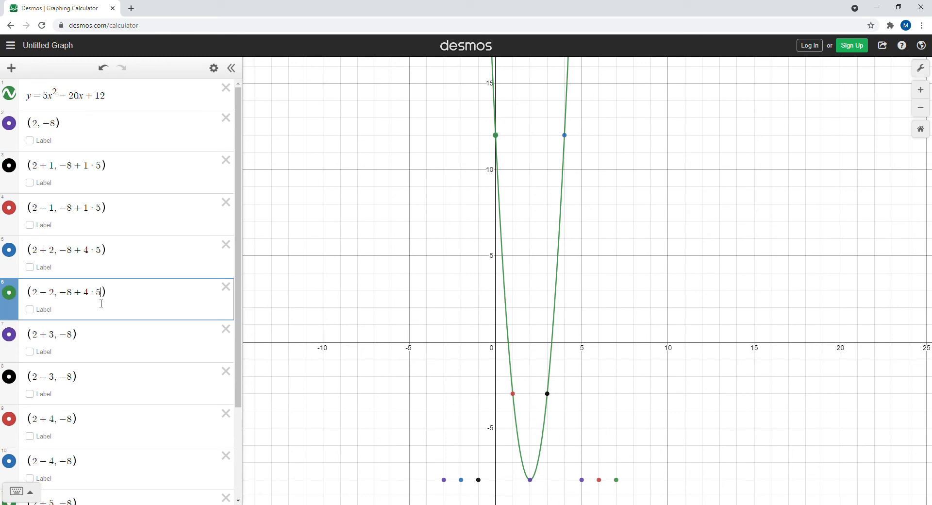
Add a vertical offset of 9·5 to the point in row 7, making it (2+3, -8+9·5).
left_click(74, 335)
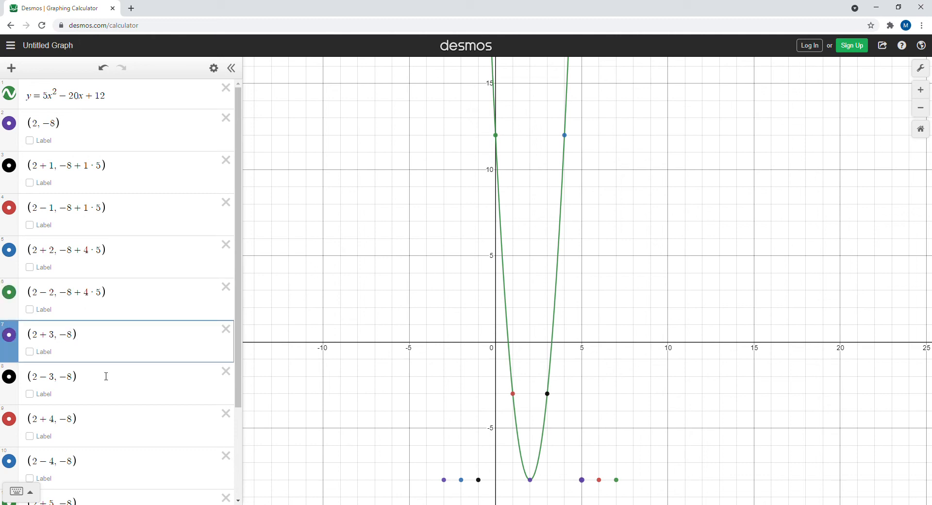
type("+9")
left_click(920, 107)
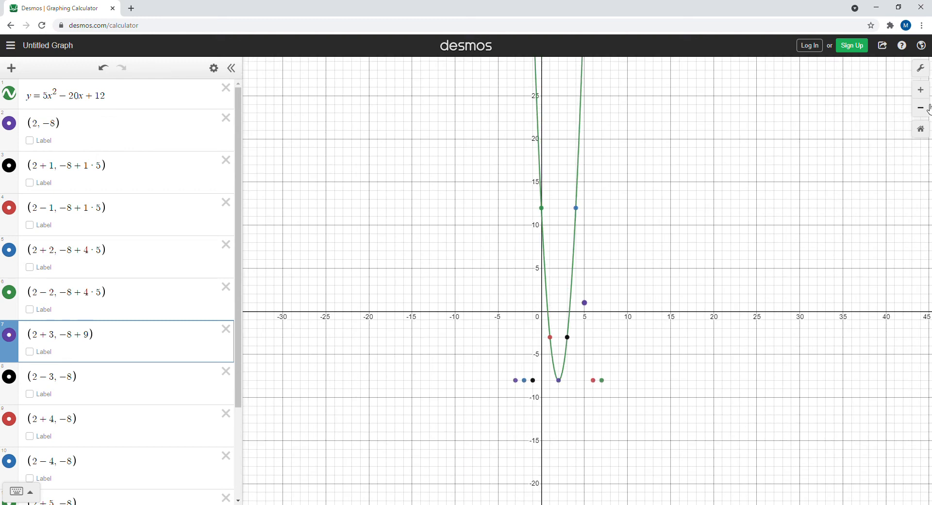
left_click_drag(773, 176, 701, 274)
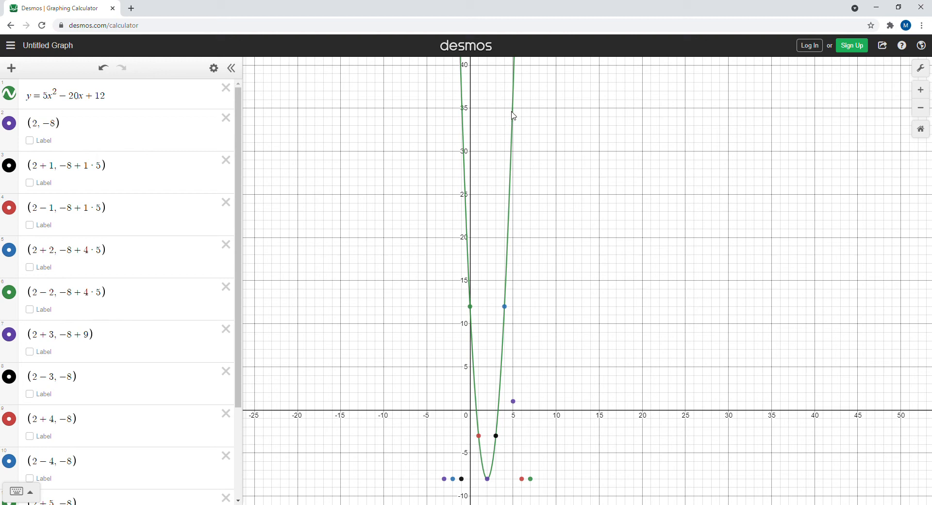
left_click(94, 339)
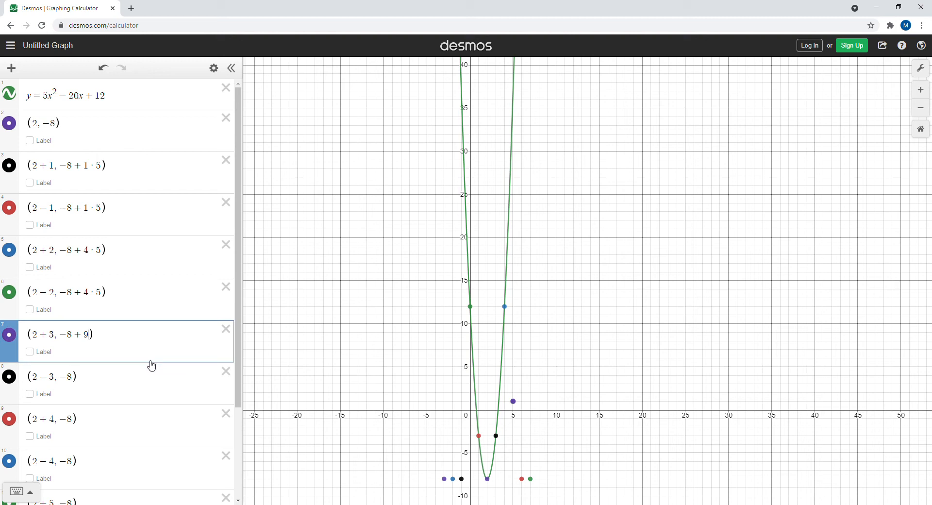
type("*")
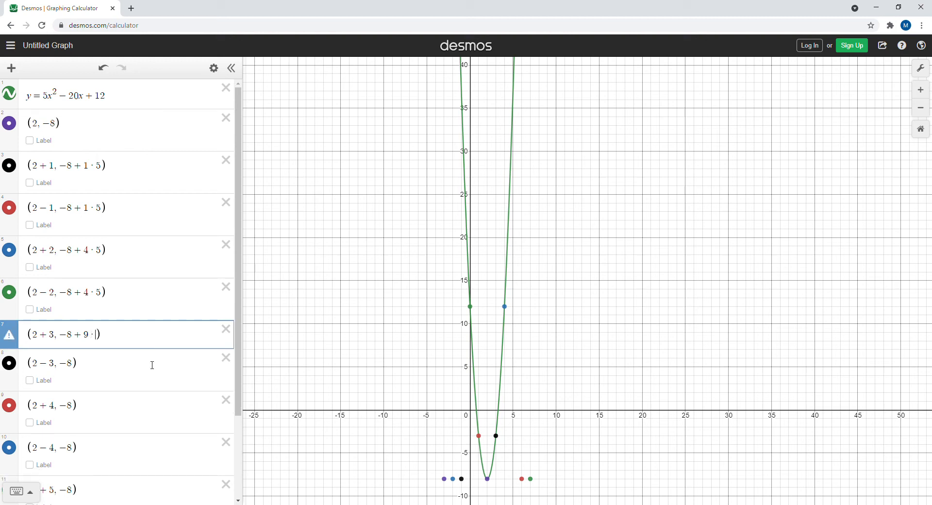
type("5")
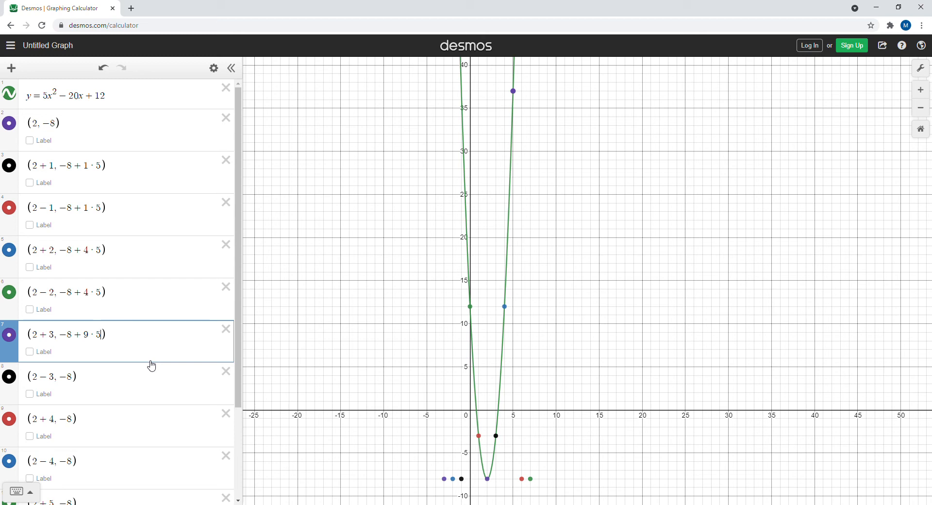
Change the y-coordinate of the point in row 8 so it reads (2-3, -8+9·5).
left_click(78, 378)
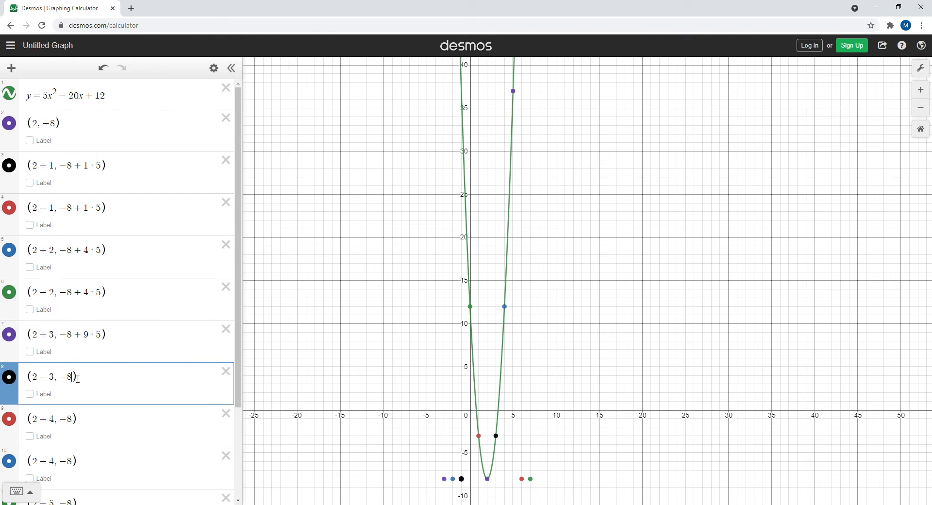
type("+ ")
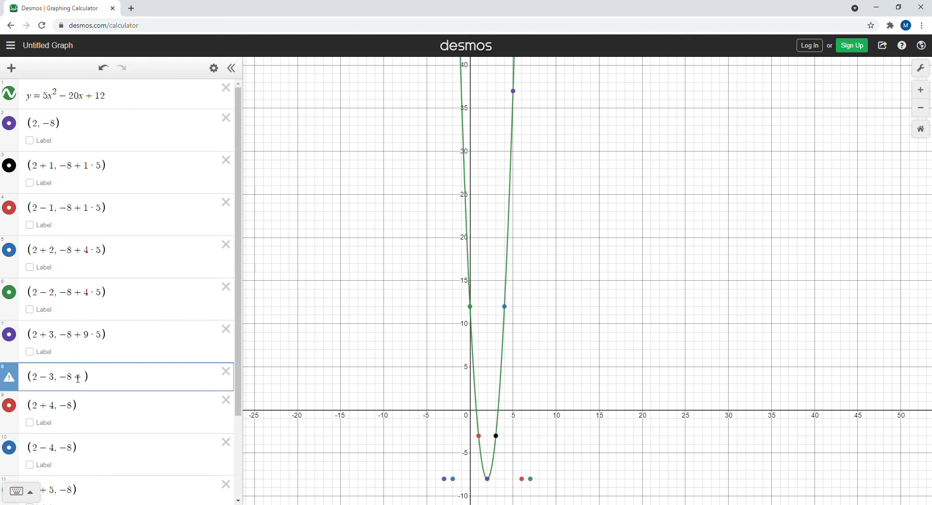
type("9")
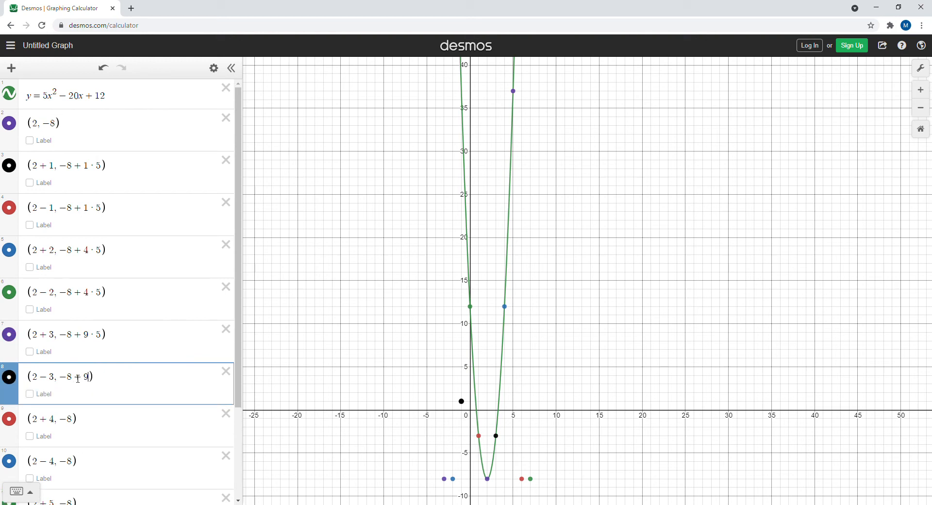
type("*5")
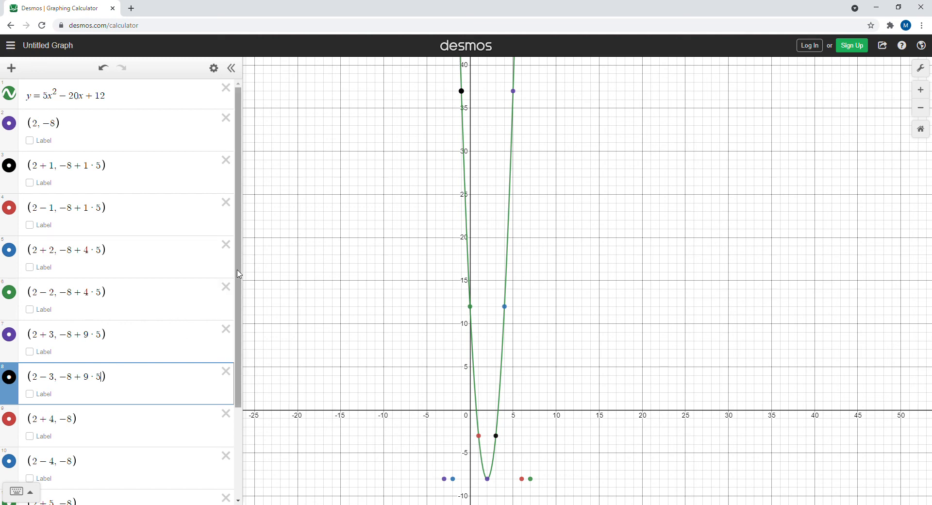
Raise the point in row 9 by 16·5, making it (2+4, -8+16·5).
left_click_drag(237, 272, 238, 339)
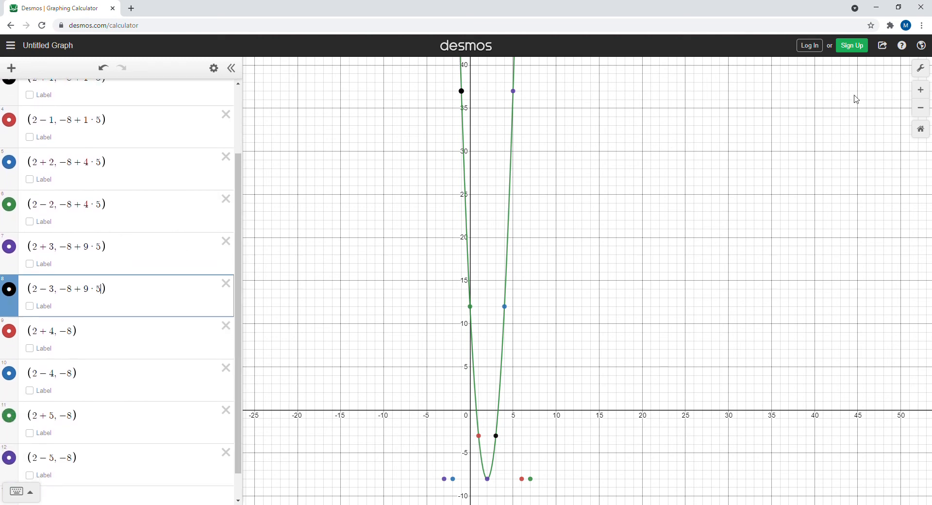
left_click(921, 108)
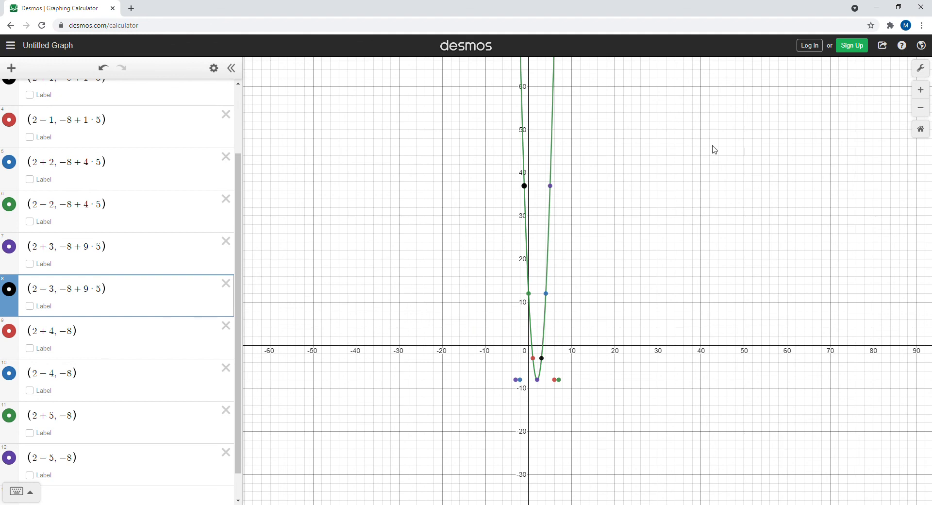
left_click_drag(702, 157, 585, 261)
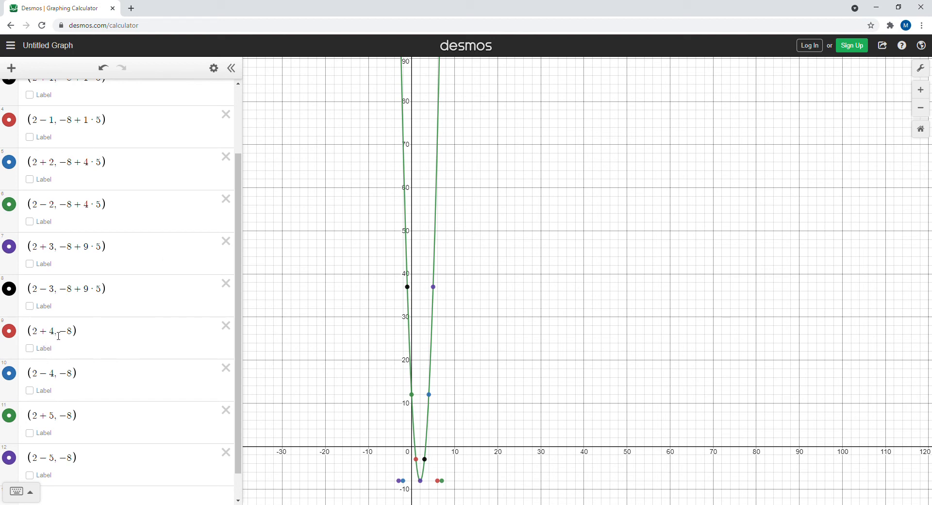
left_click(76, 336)
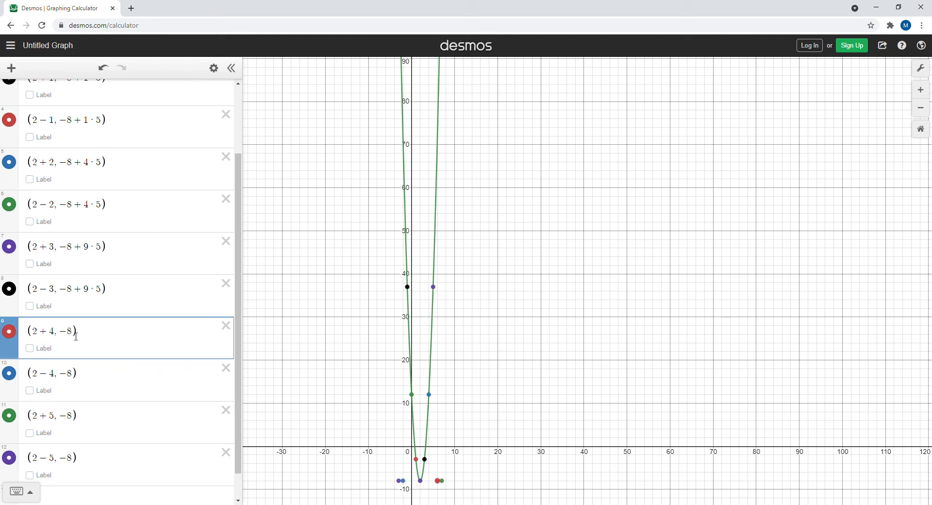
type("+16")
type("*5")
Raise the mirrored point in row 10 by 16·5, making it (2-4, -8+16·5).
left_click(76, 380)
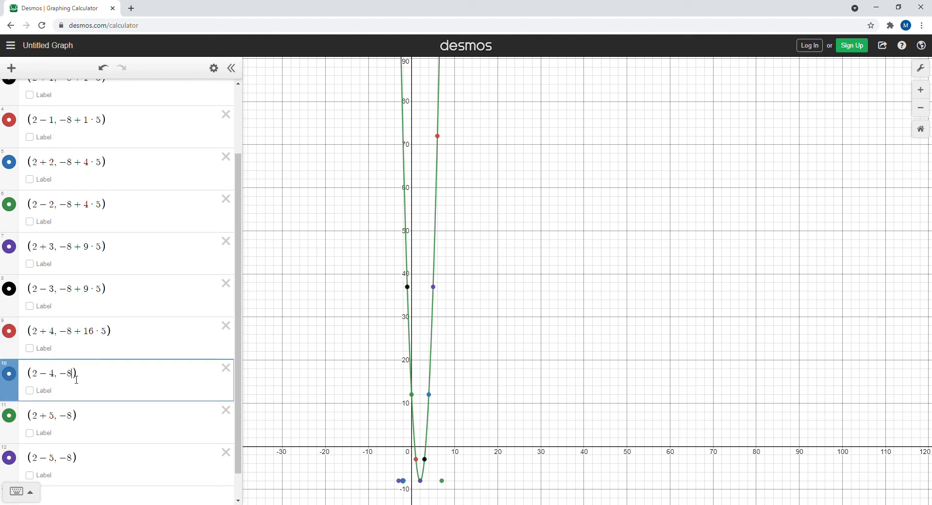
type("+16")
type("*")
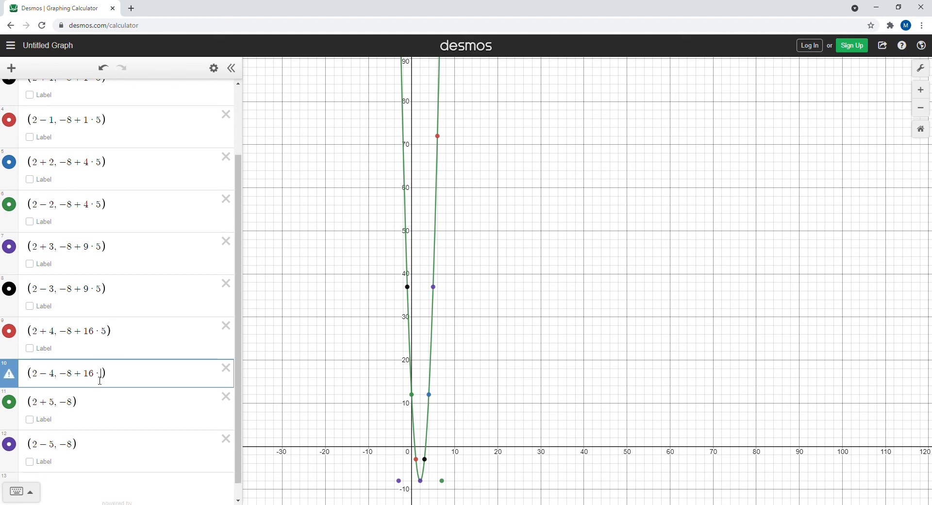
type("5")
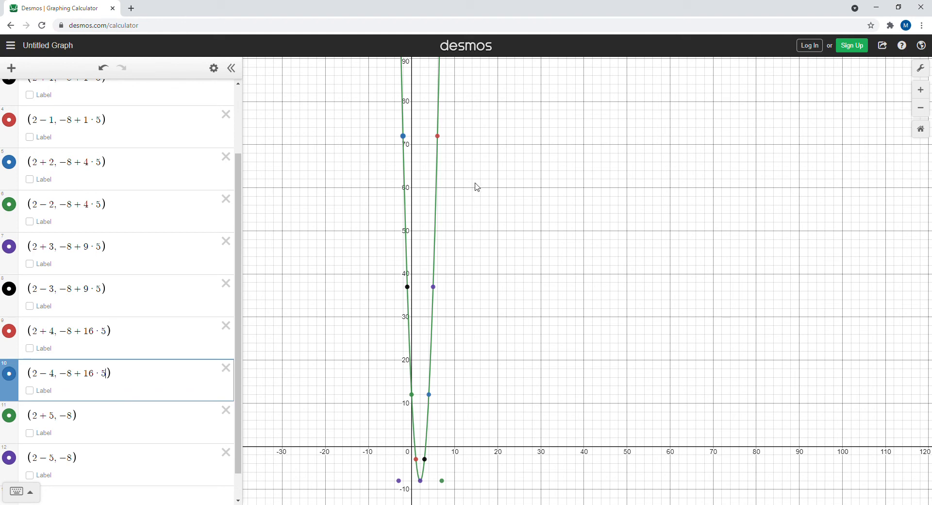
Add a vertical offset of 25 to the points in rows 11 and 12, making them (2+5, -8+25) and (2-5, -8+25).
left_click(77, 419)
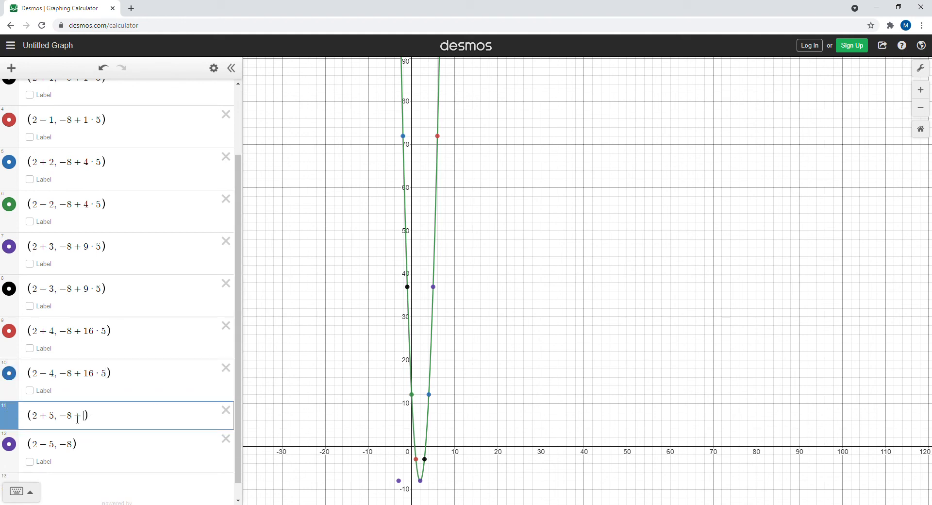
type("+25")
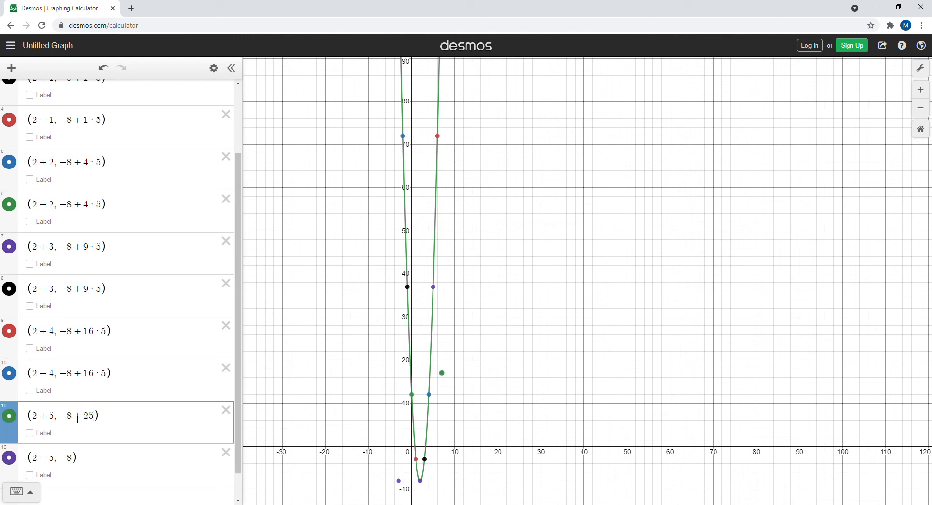
left_click(75, 458)
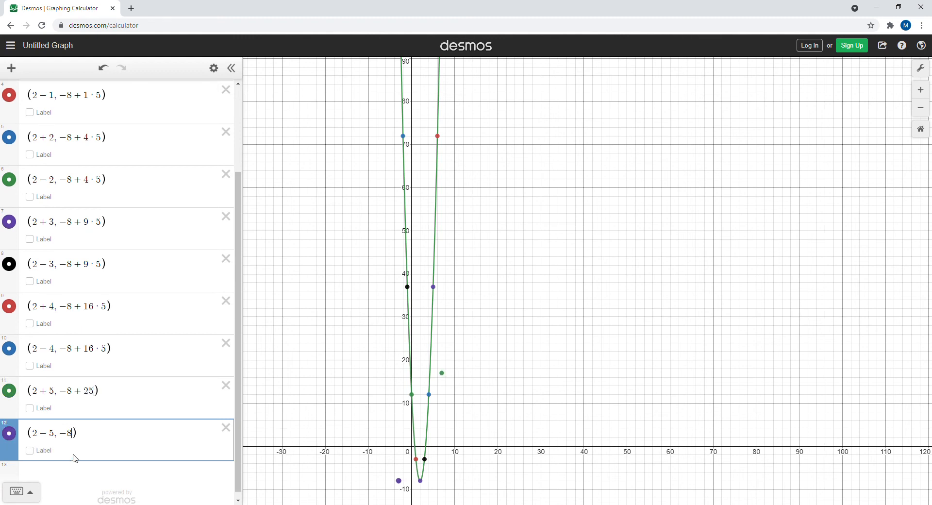
type("+25")
Multiply the 25 offset by 5 in rows 11 and 12, making the points (2+5, -8+25·5) and (2-5, -8+25·5).
left_click(99, 395)
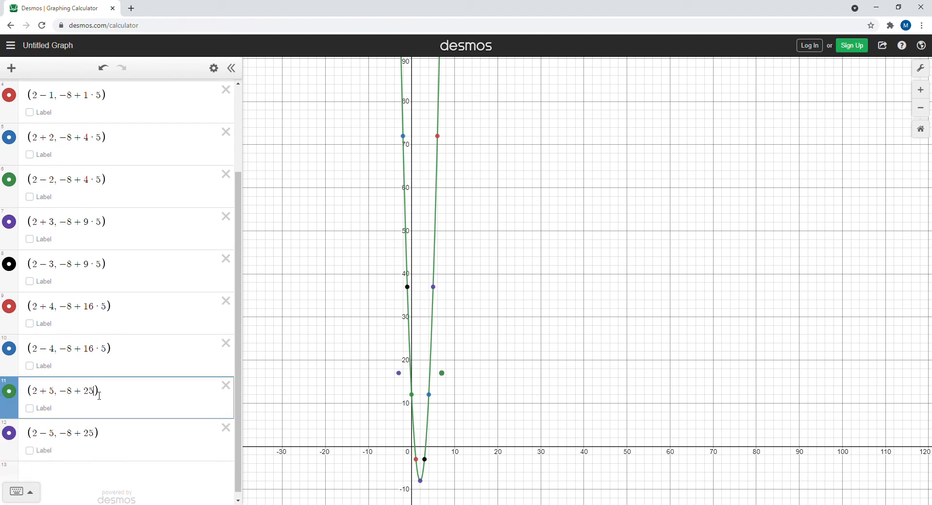
type("*")
type("5")
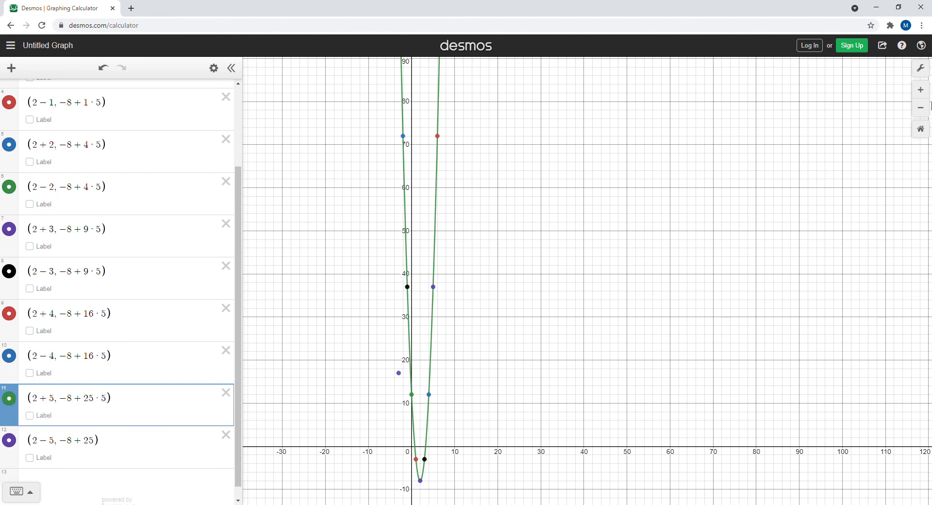
left_click(923, 108)
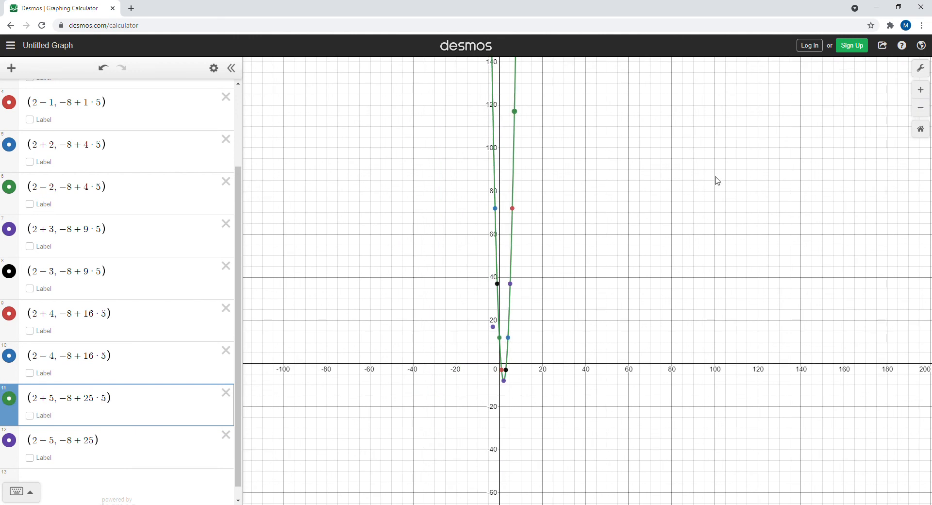
left_click_drag(697, 183, 605, 270)
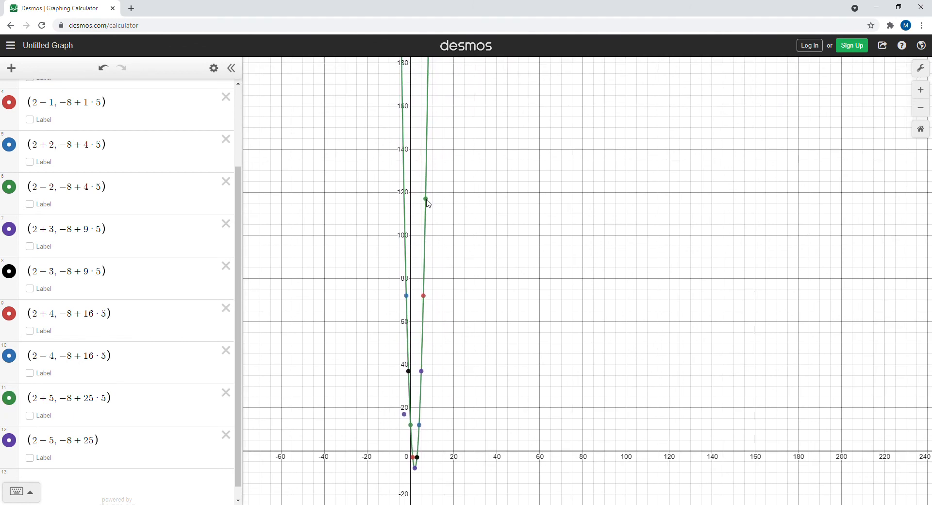
mouse_move(428, 203)
left_click(97, 446)
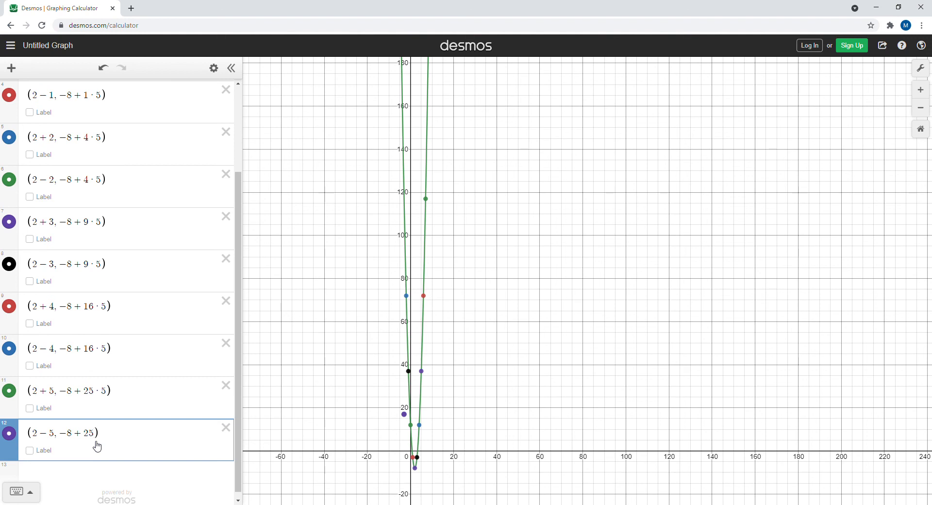
type("*5")
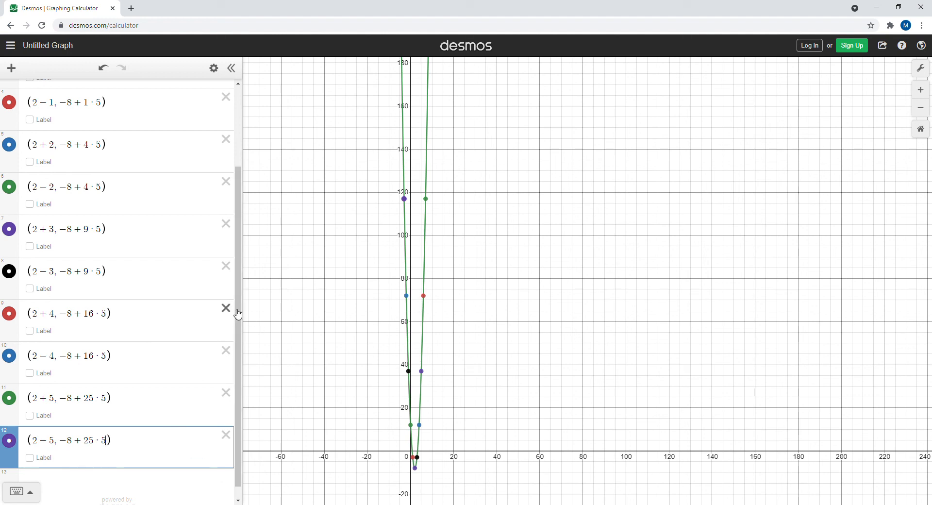
Compare the equation's leading coefficient 5 with the vertical offsets 1·5, 4·5, 9·5 and 16·5 in rows 3, 5, 7 and 9.
left_click_drag(239, 318, 243, 187)
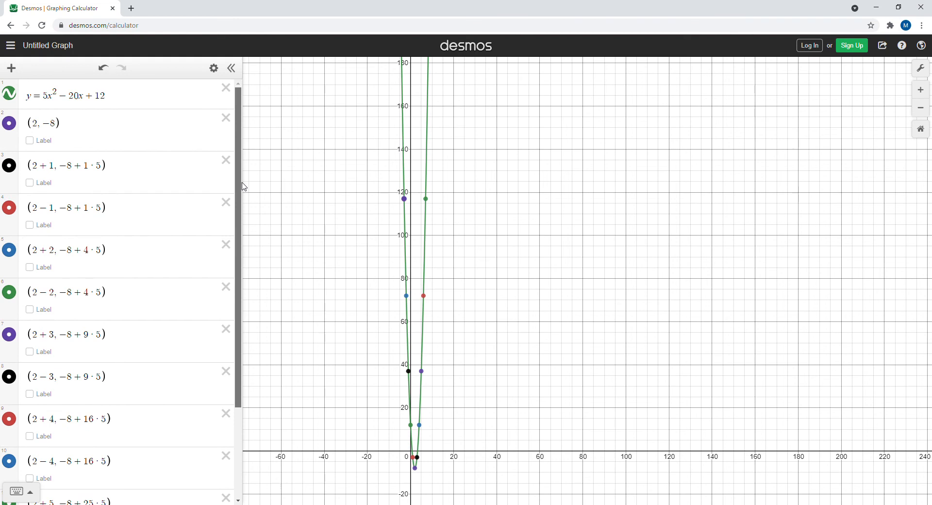
double_click(51, 99)
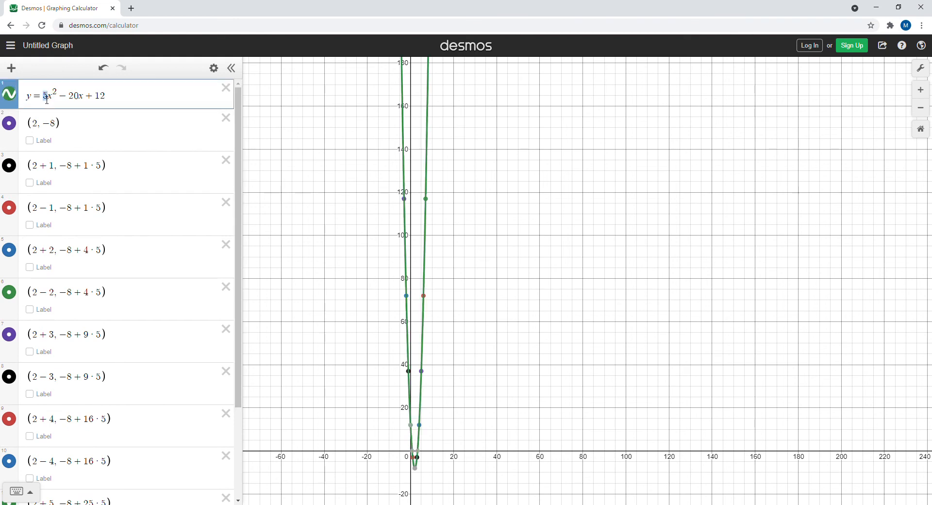
left_click_drag(104, 166, 87, 169)
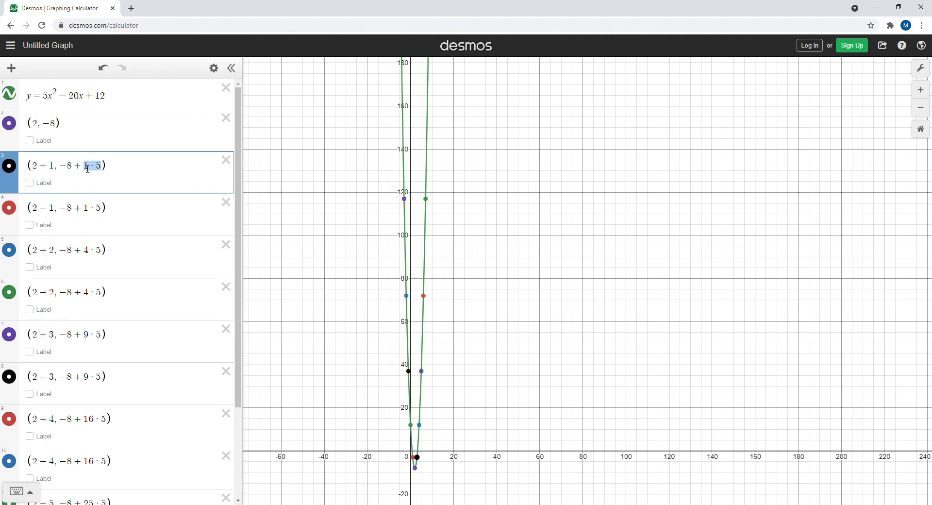
double_click(101, 253)
left_click_drag(102, 254, 85, 254)
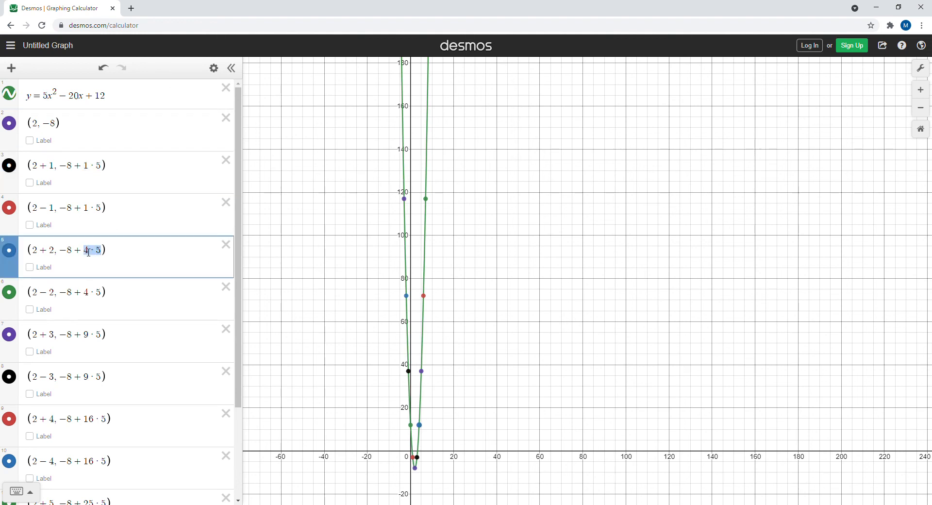
double_click(102, 335)
left_click_drag(102, 335, 90, 336)
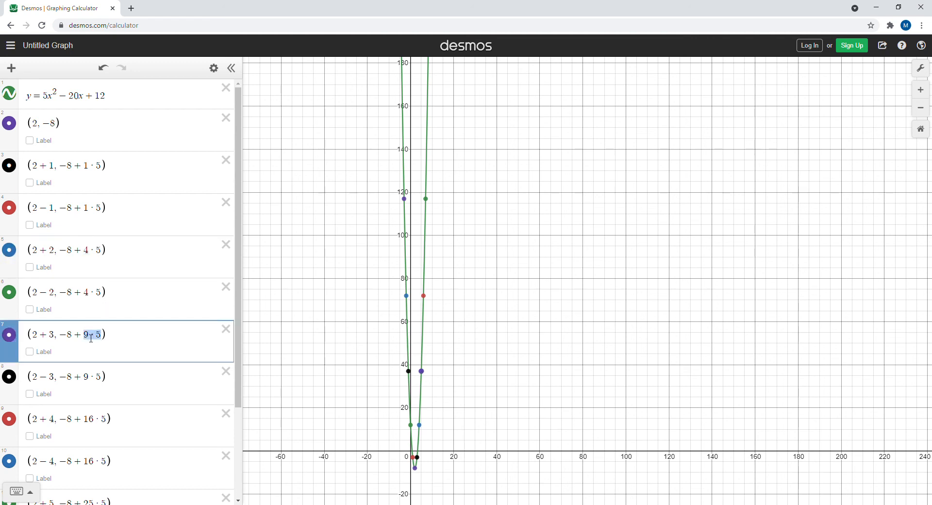
double_click(104, 419)
left_click_drag(103, 418, 84, 419)
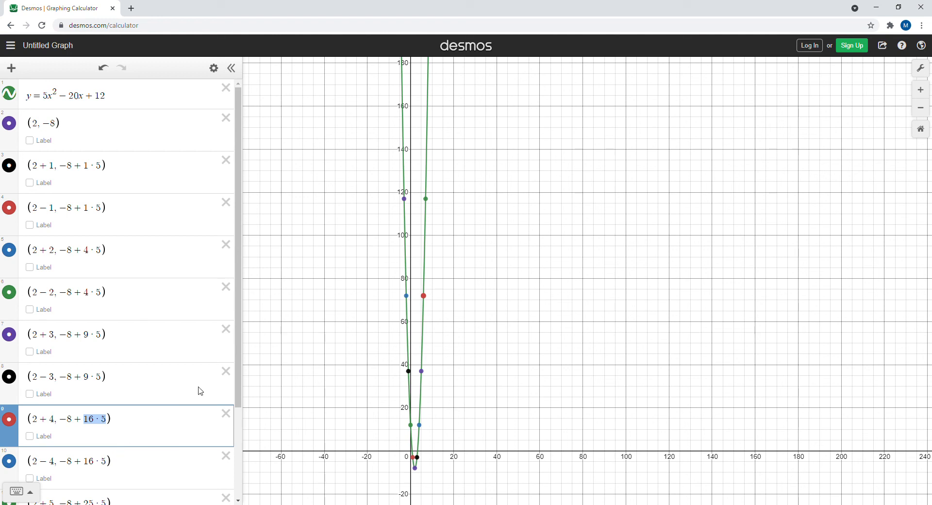
left_click(329, 349)
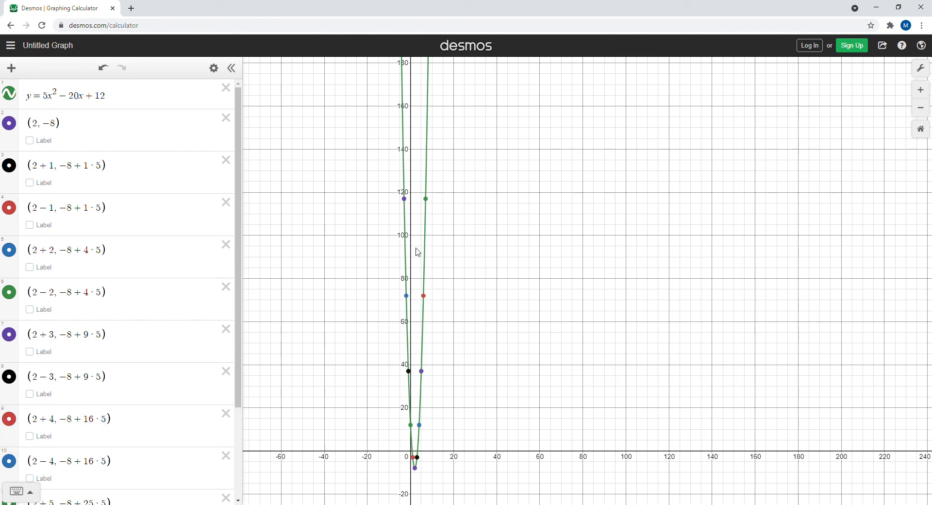